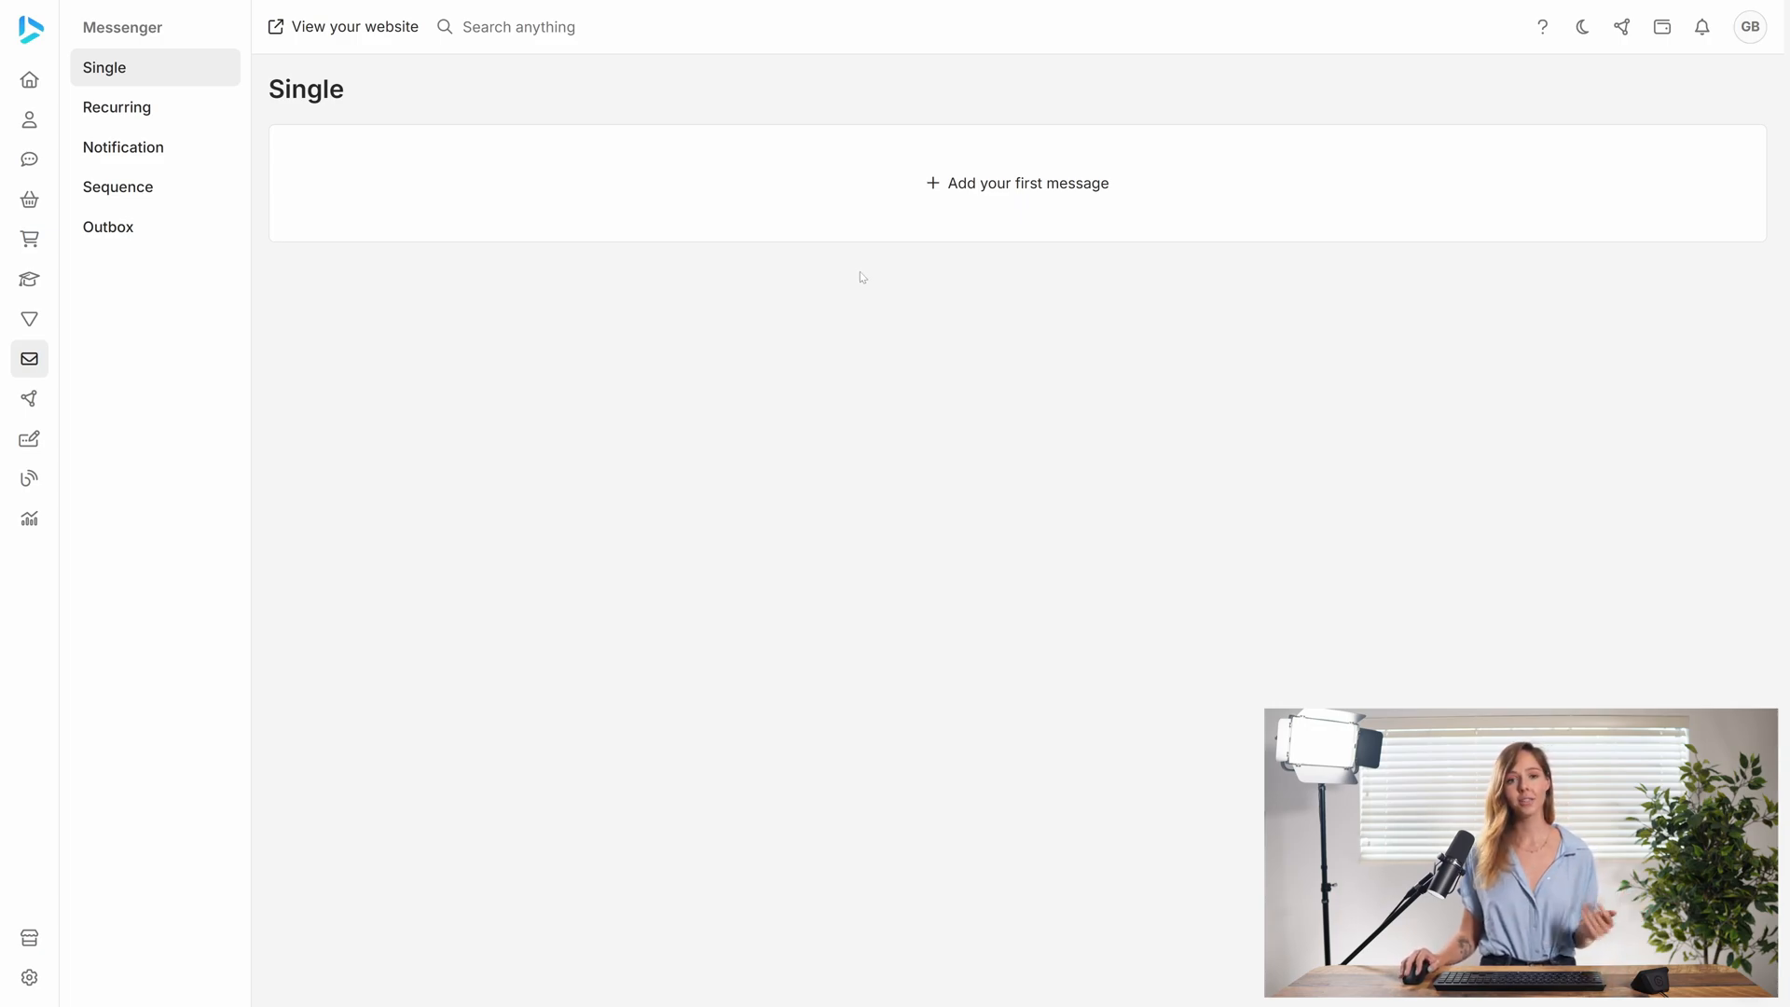
- Create a single email message named "Feb newsletter" for the All Contacts list, with split testing disabled
click(1003, 179)
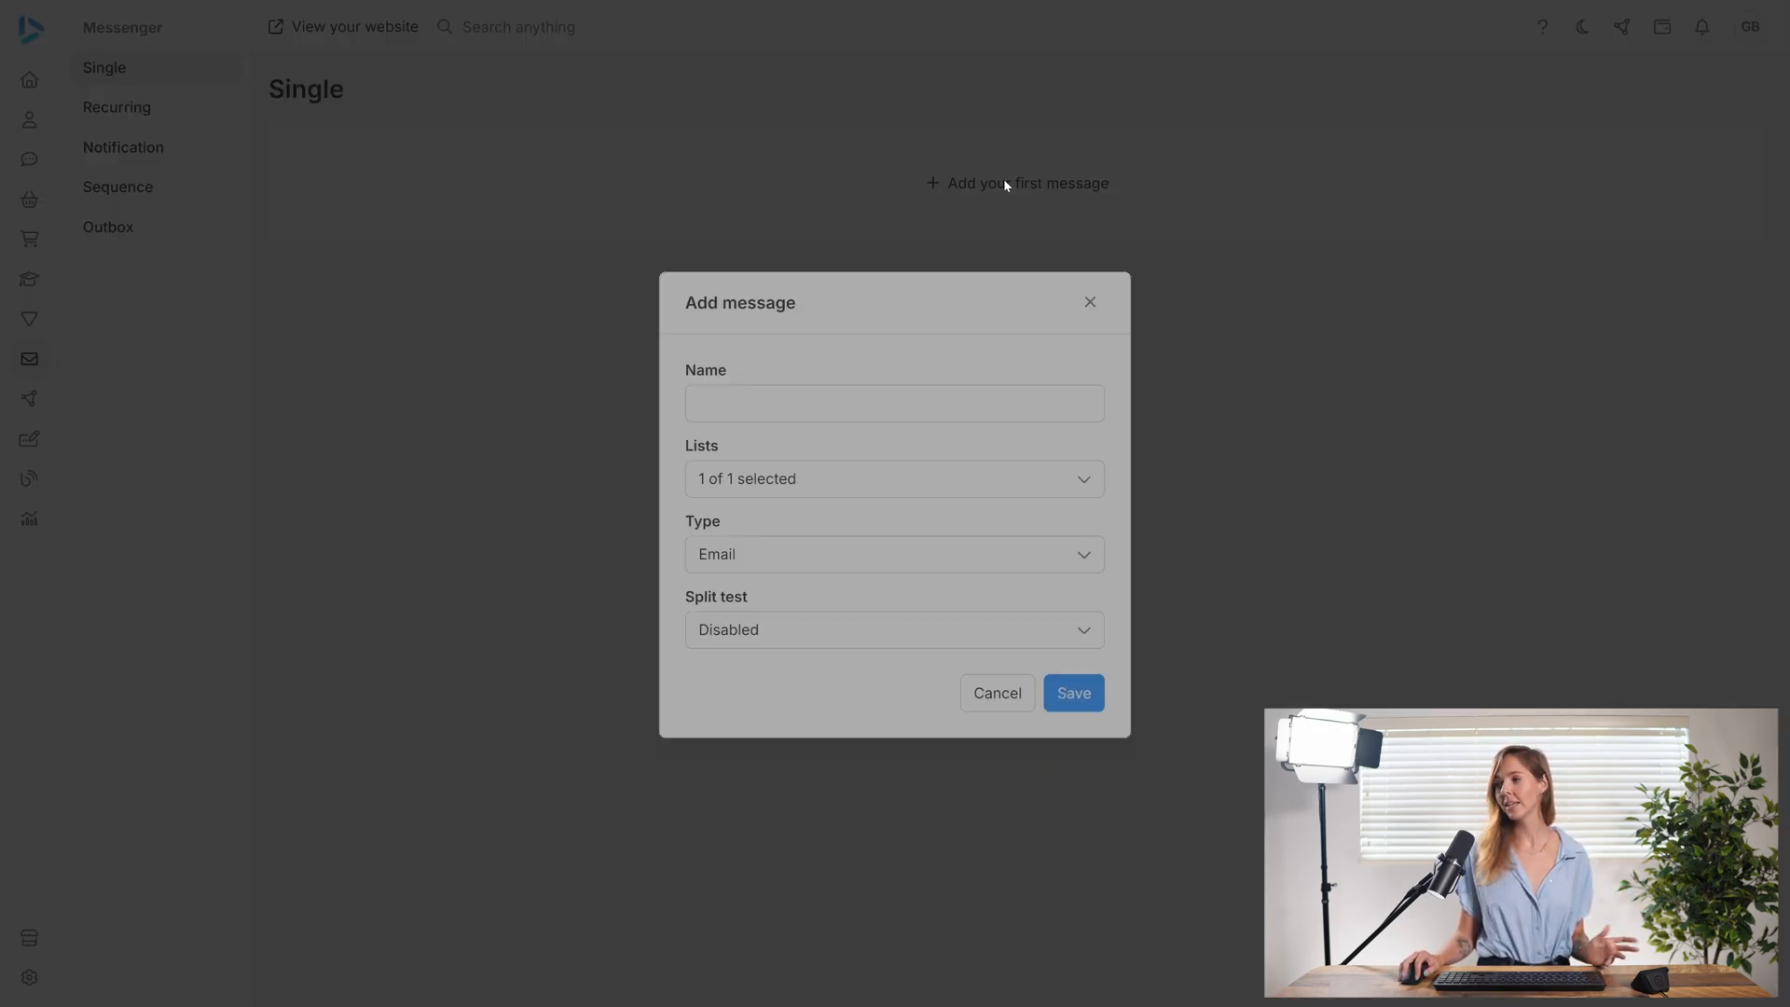
click(894, 404)
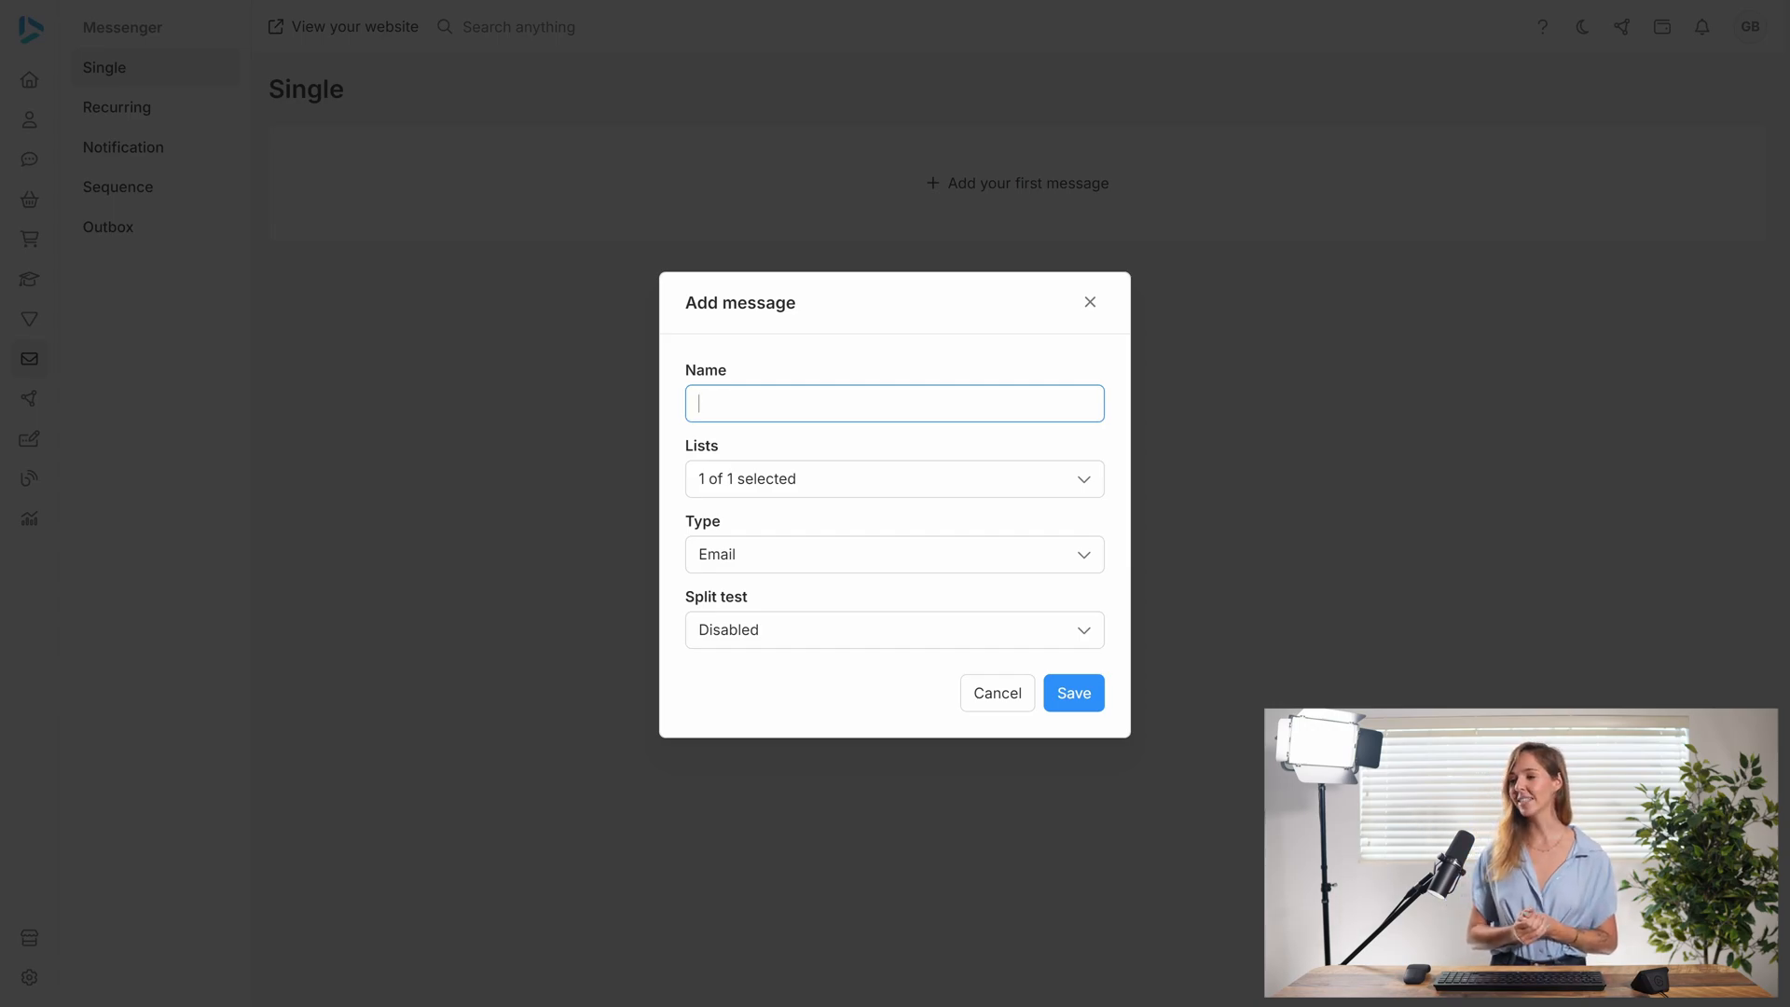
text(Feb newsletter)
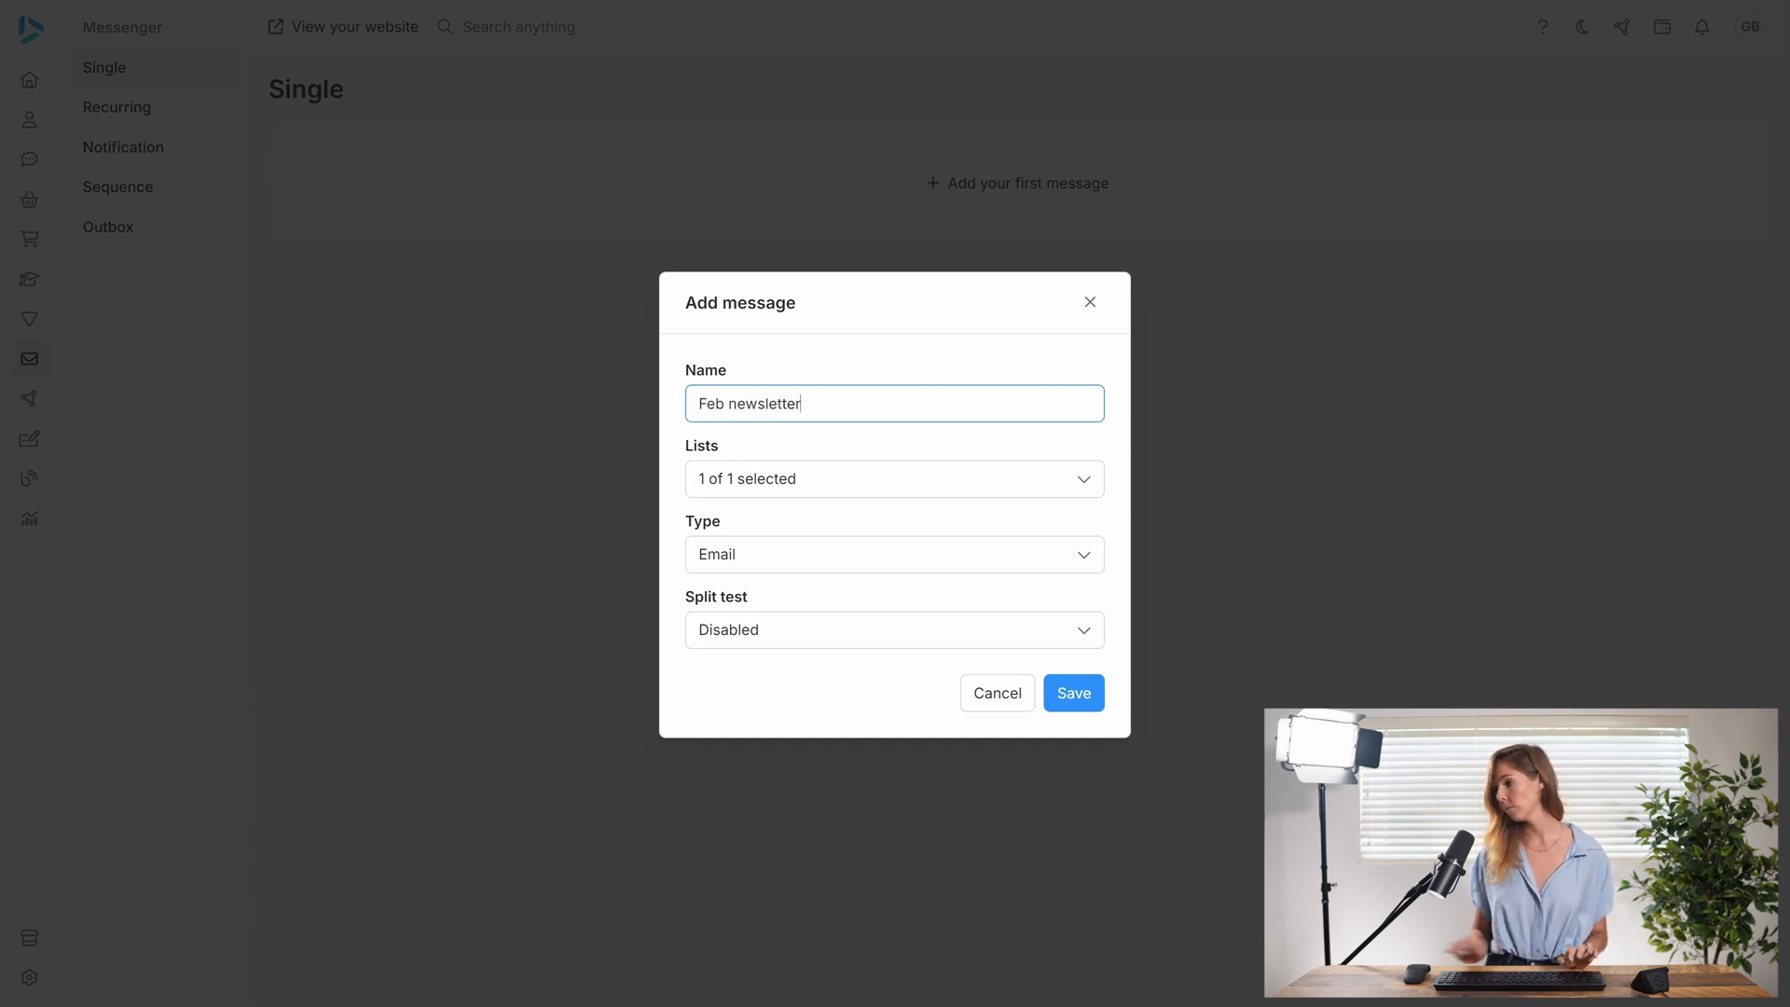
click(863, 483)
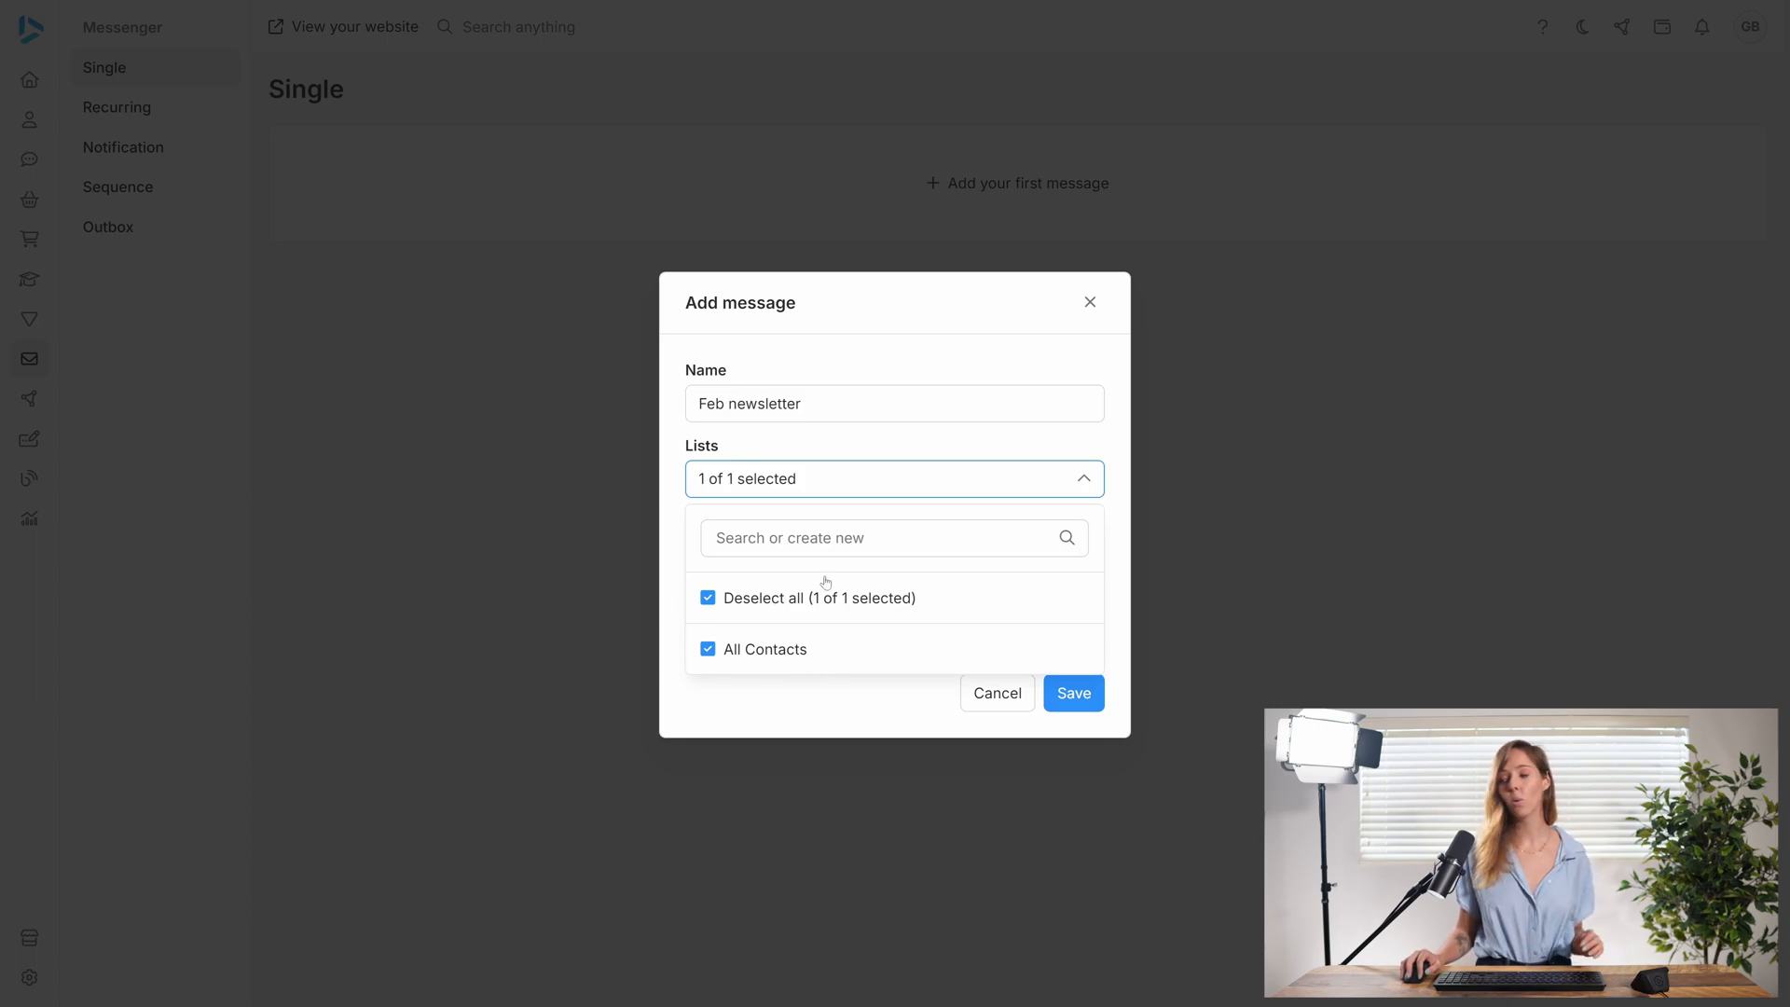
click(823, 483)
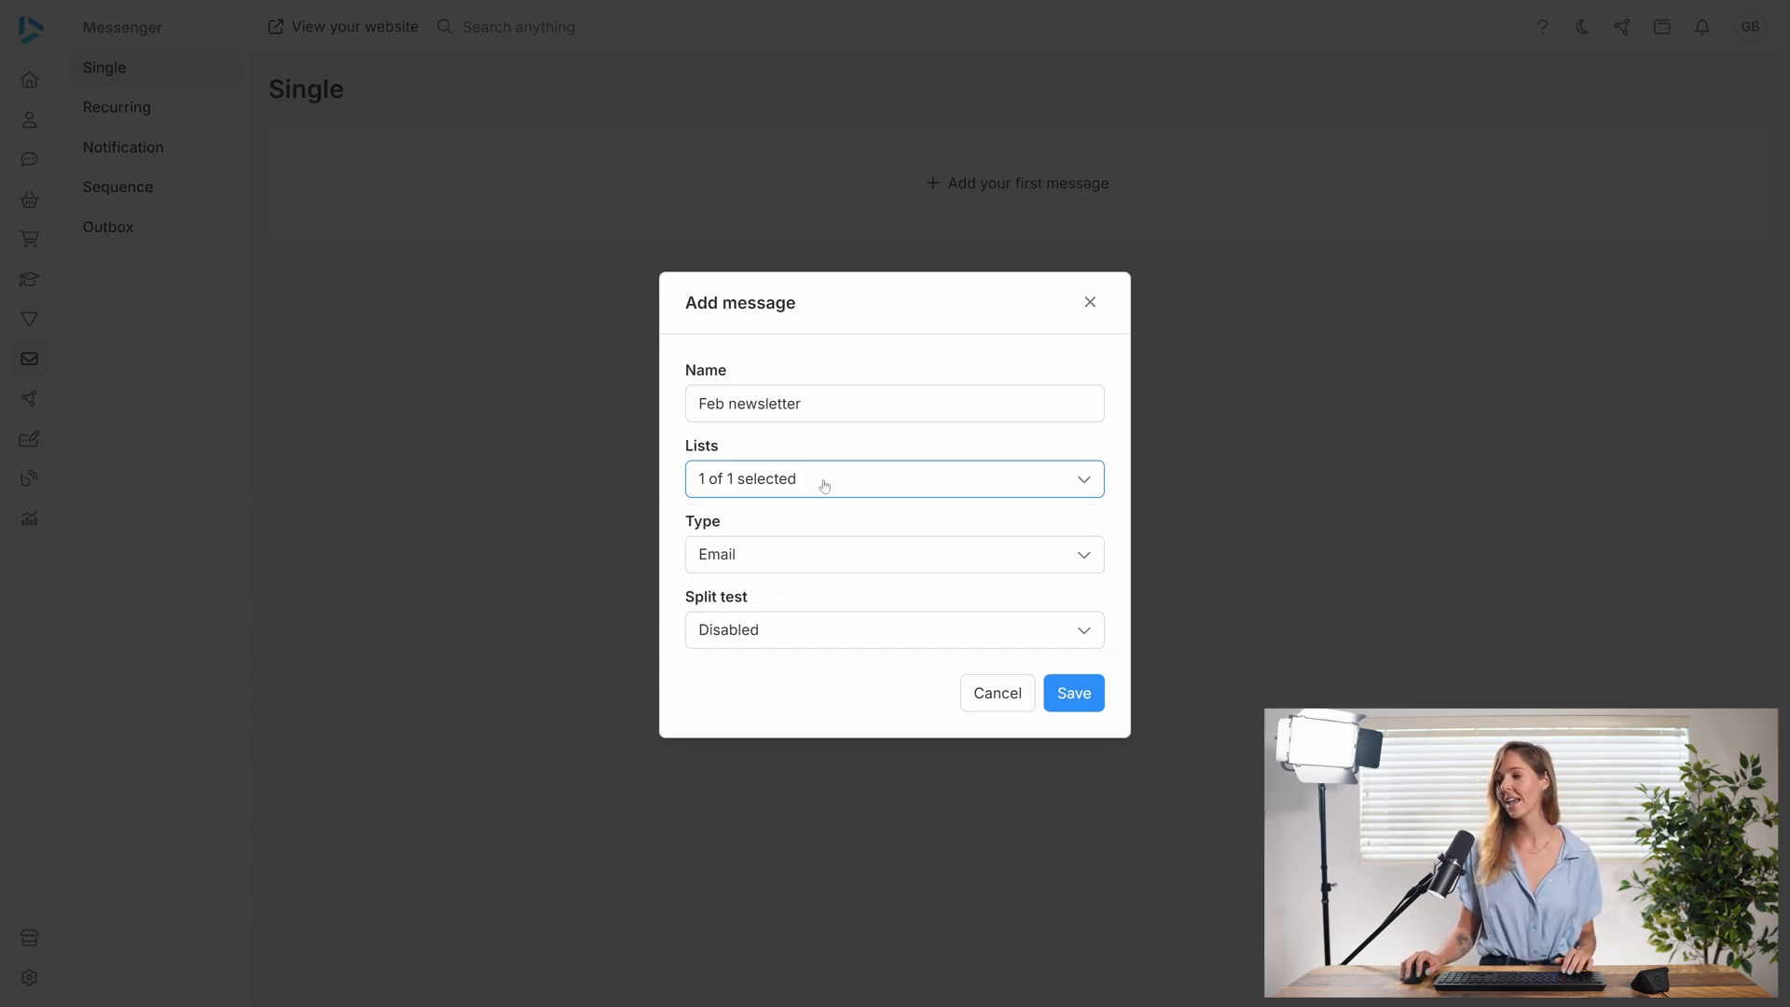
click(798, 561)
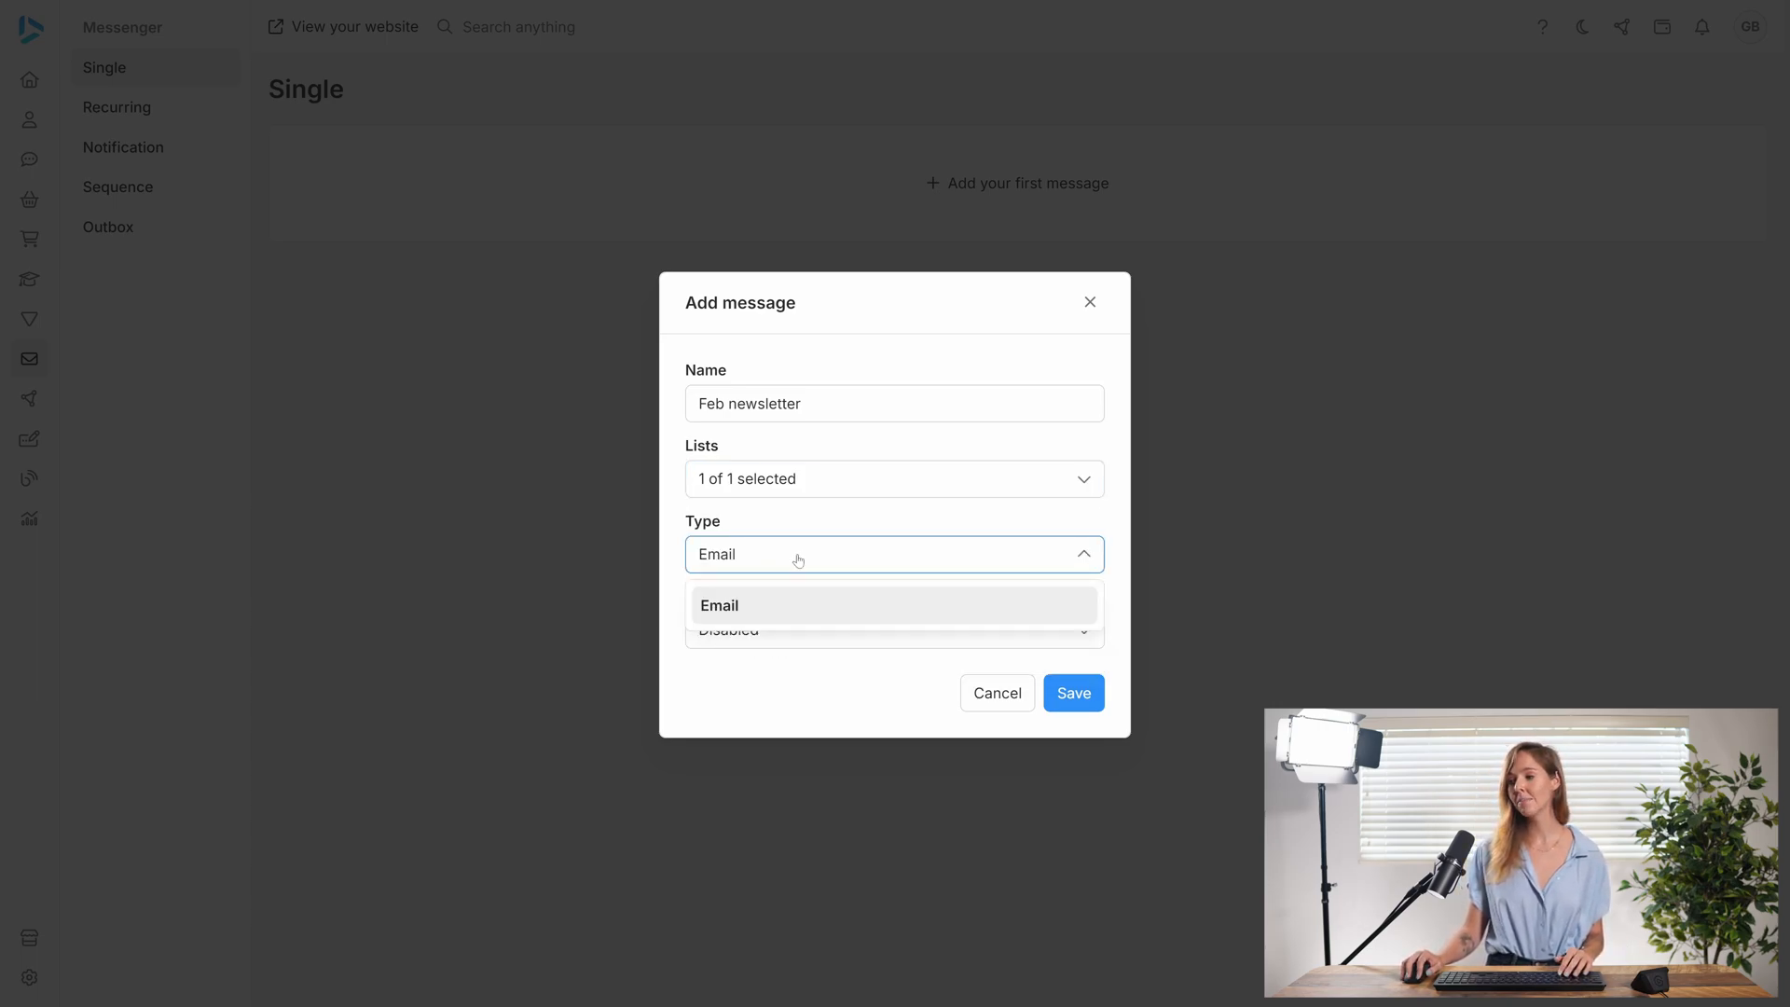
click(798, 560)
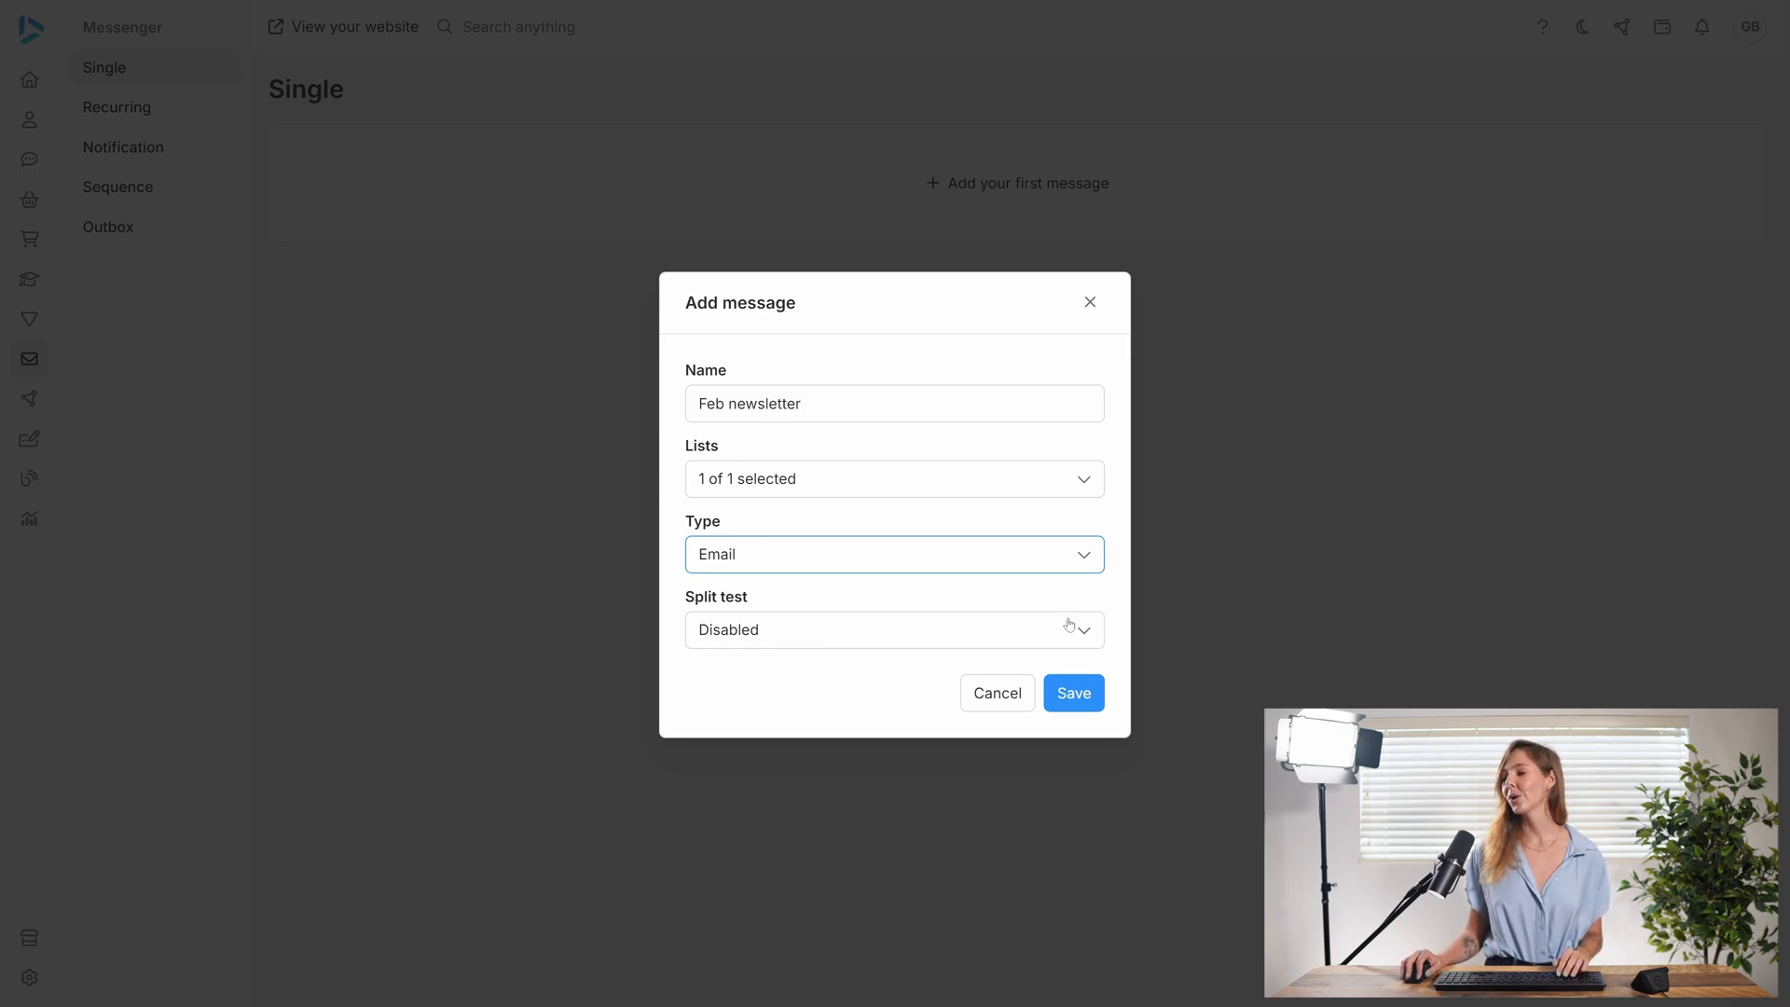
click(1059, 693)
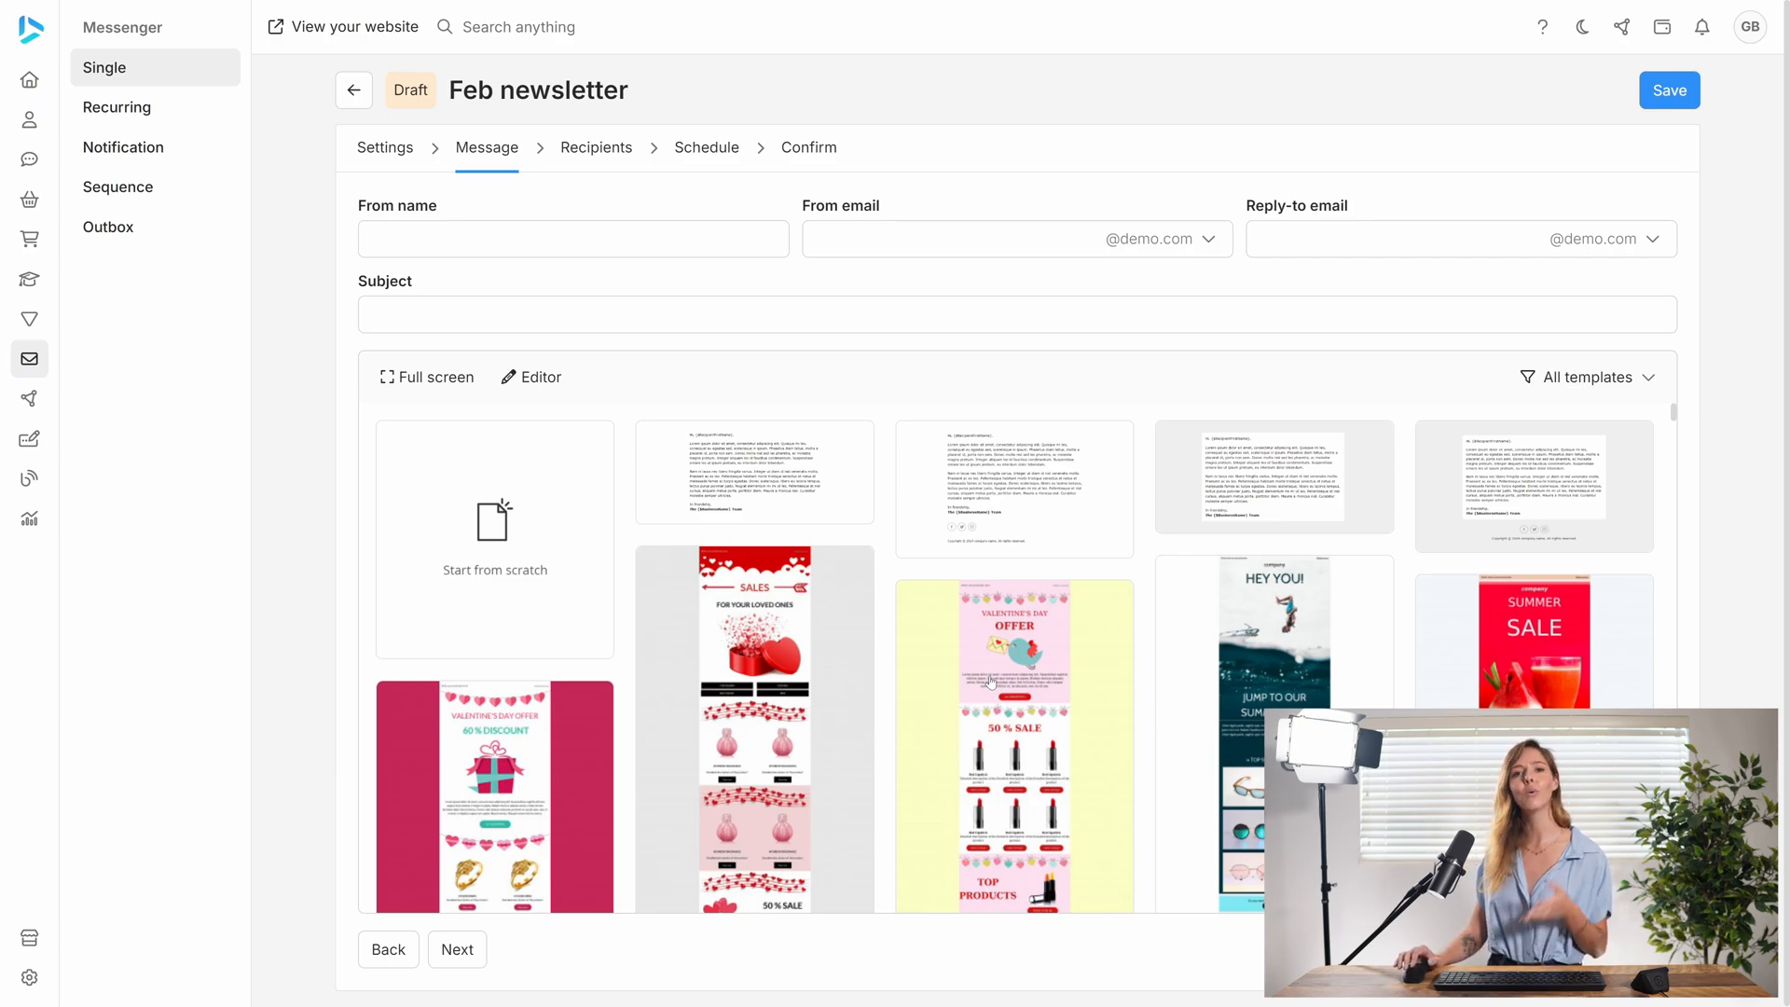
click(573, 240)
text(Heathet)
key(BackSpace)
text(r)
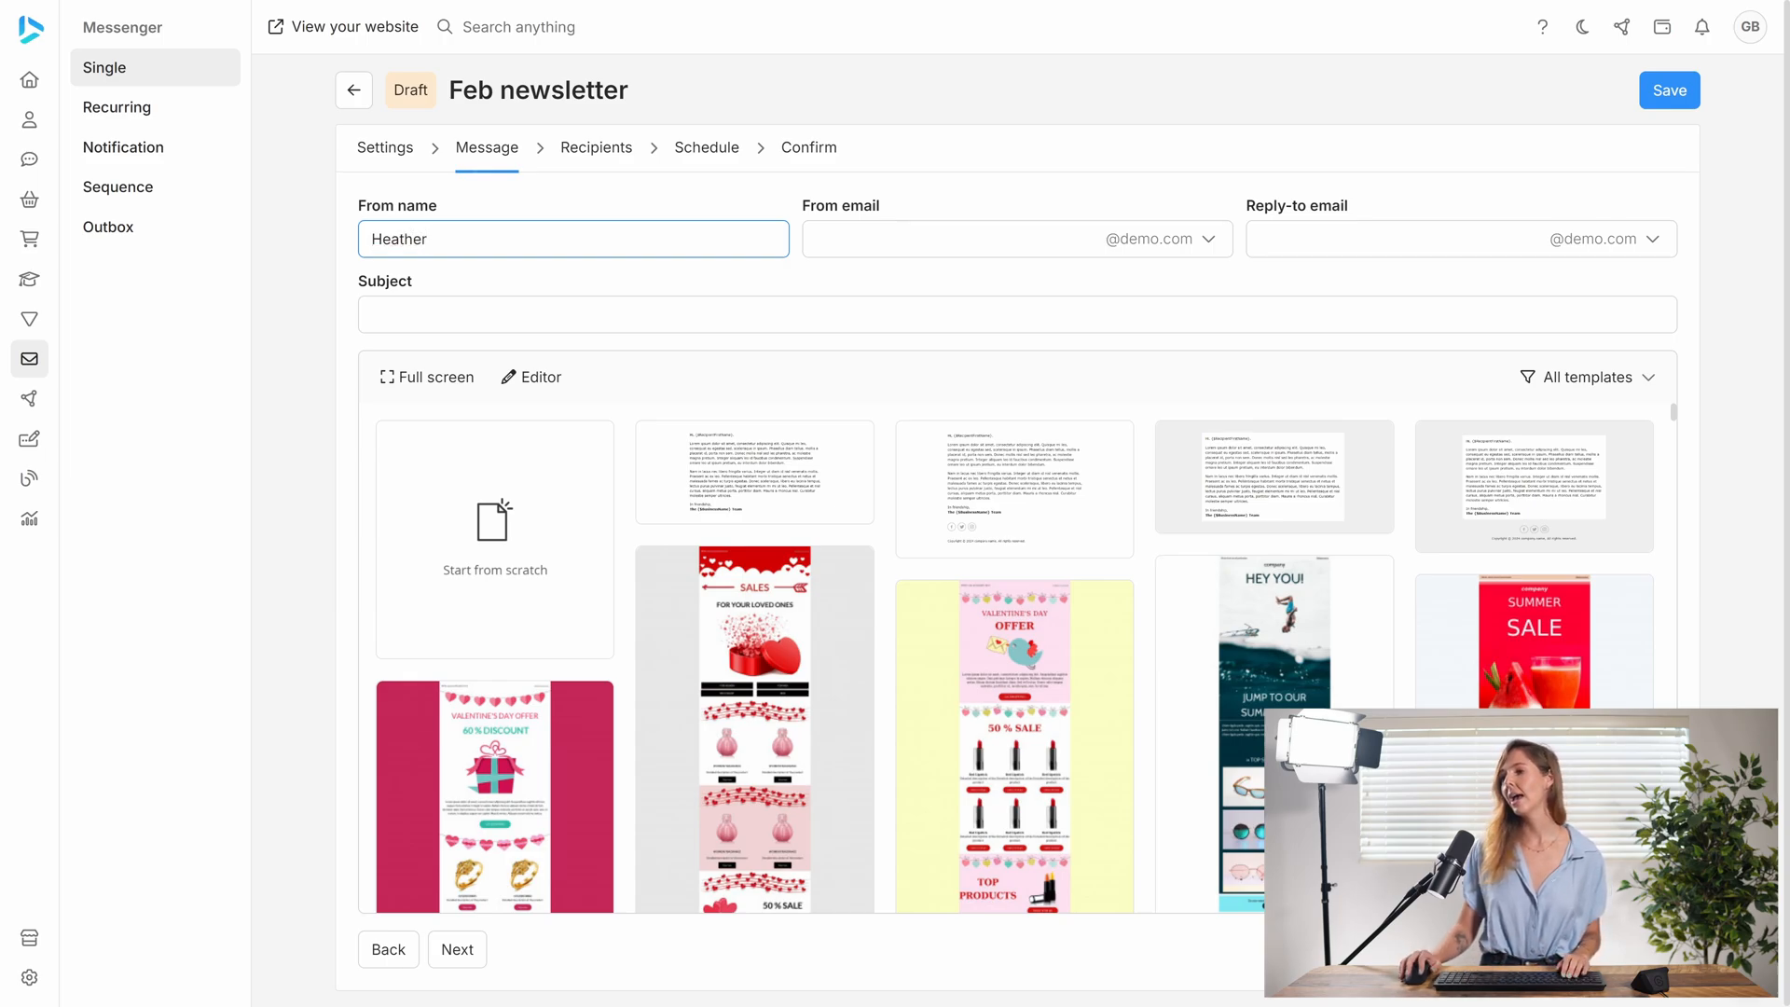
key(ctrl+a)
key(ctrl+c)
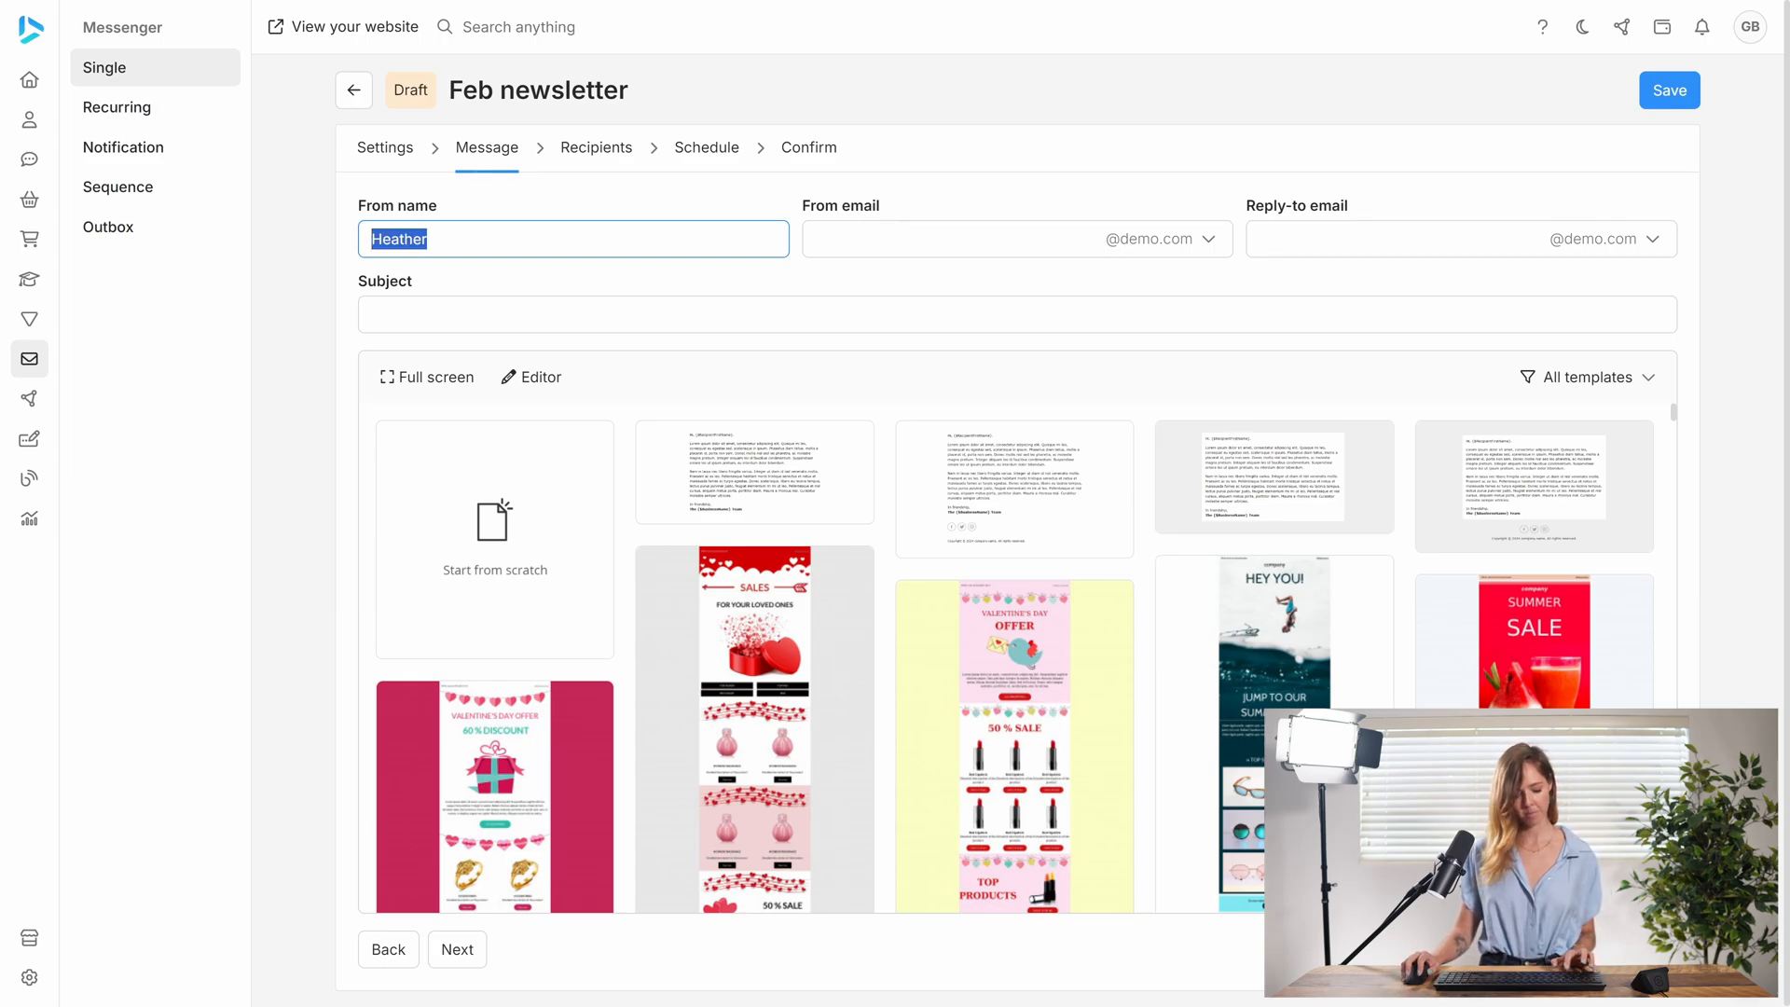
key(Tab)
key(ctrl+v)
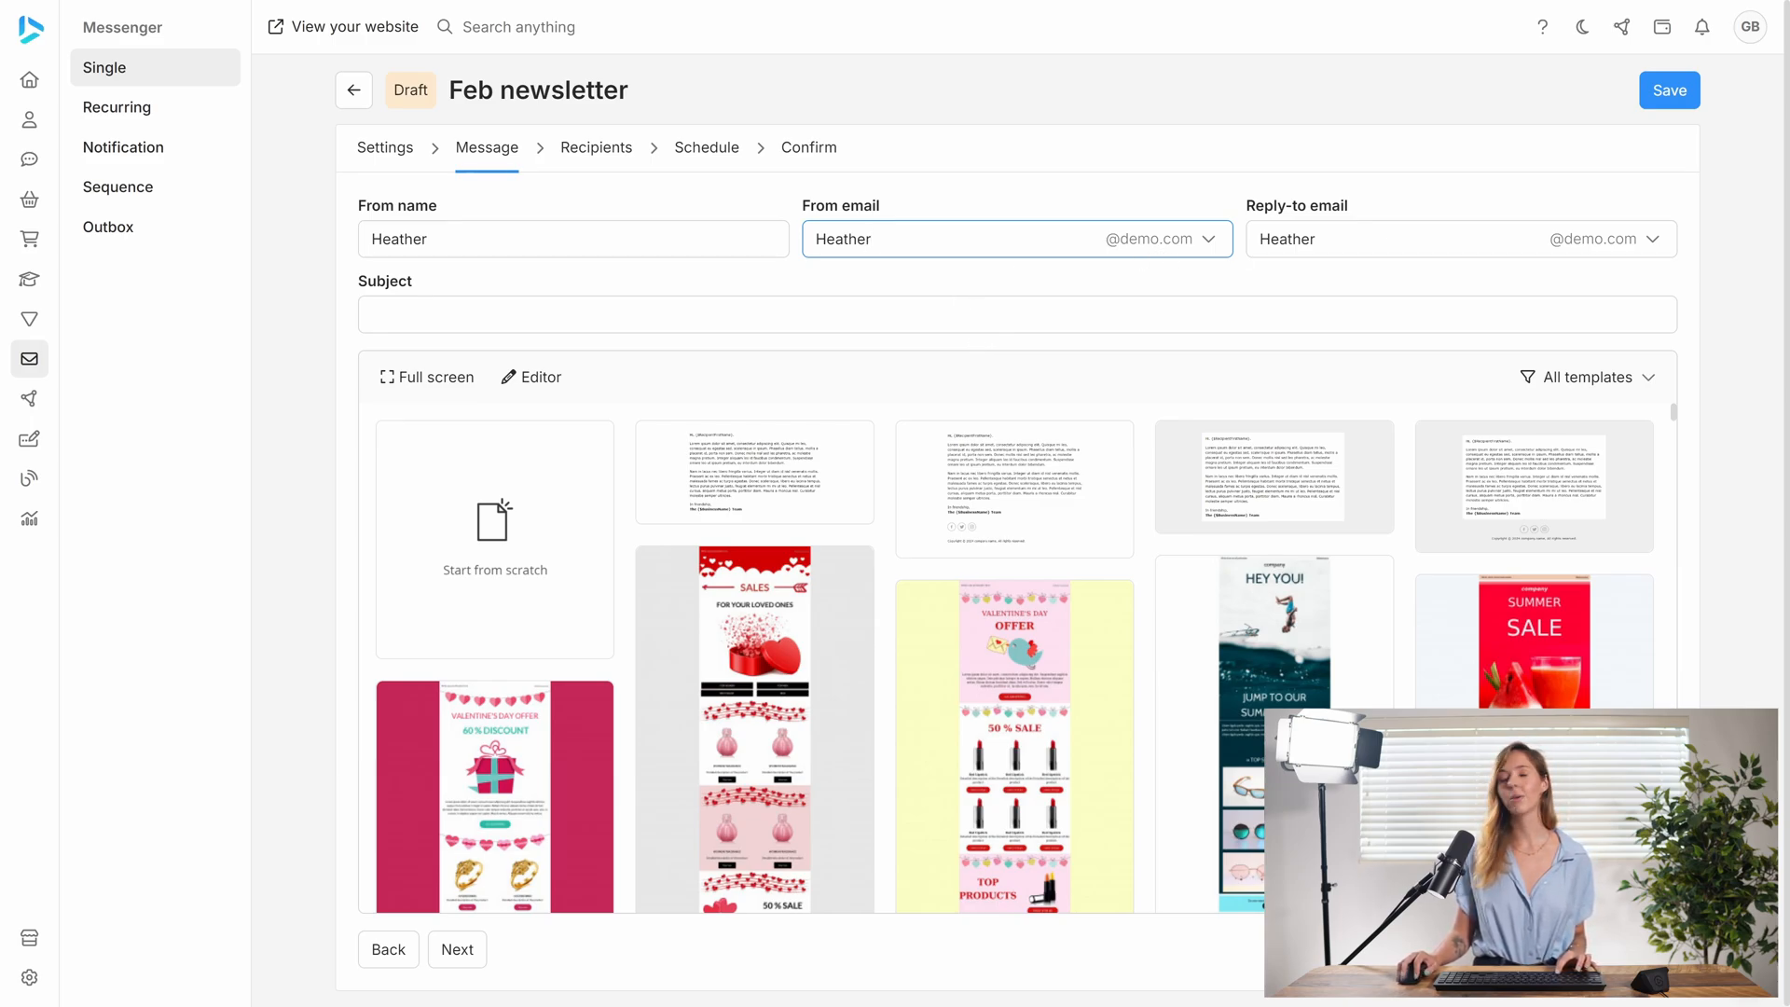
click(1222, 243)
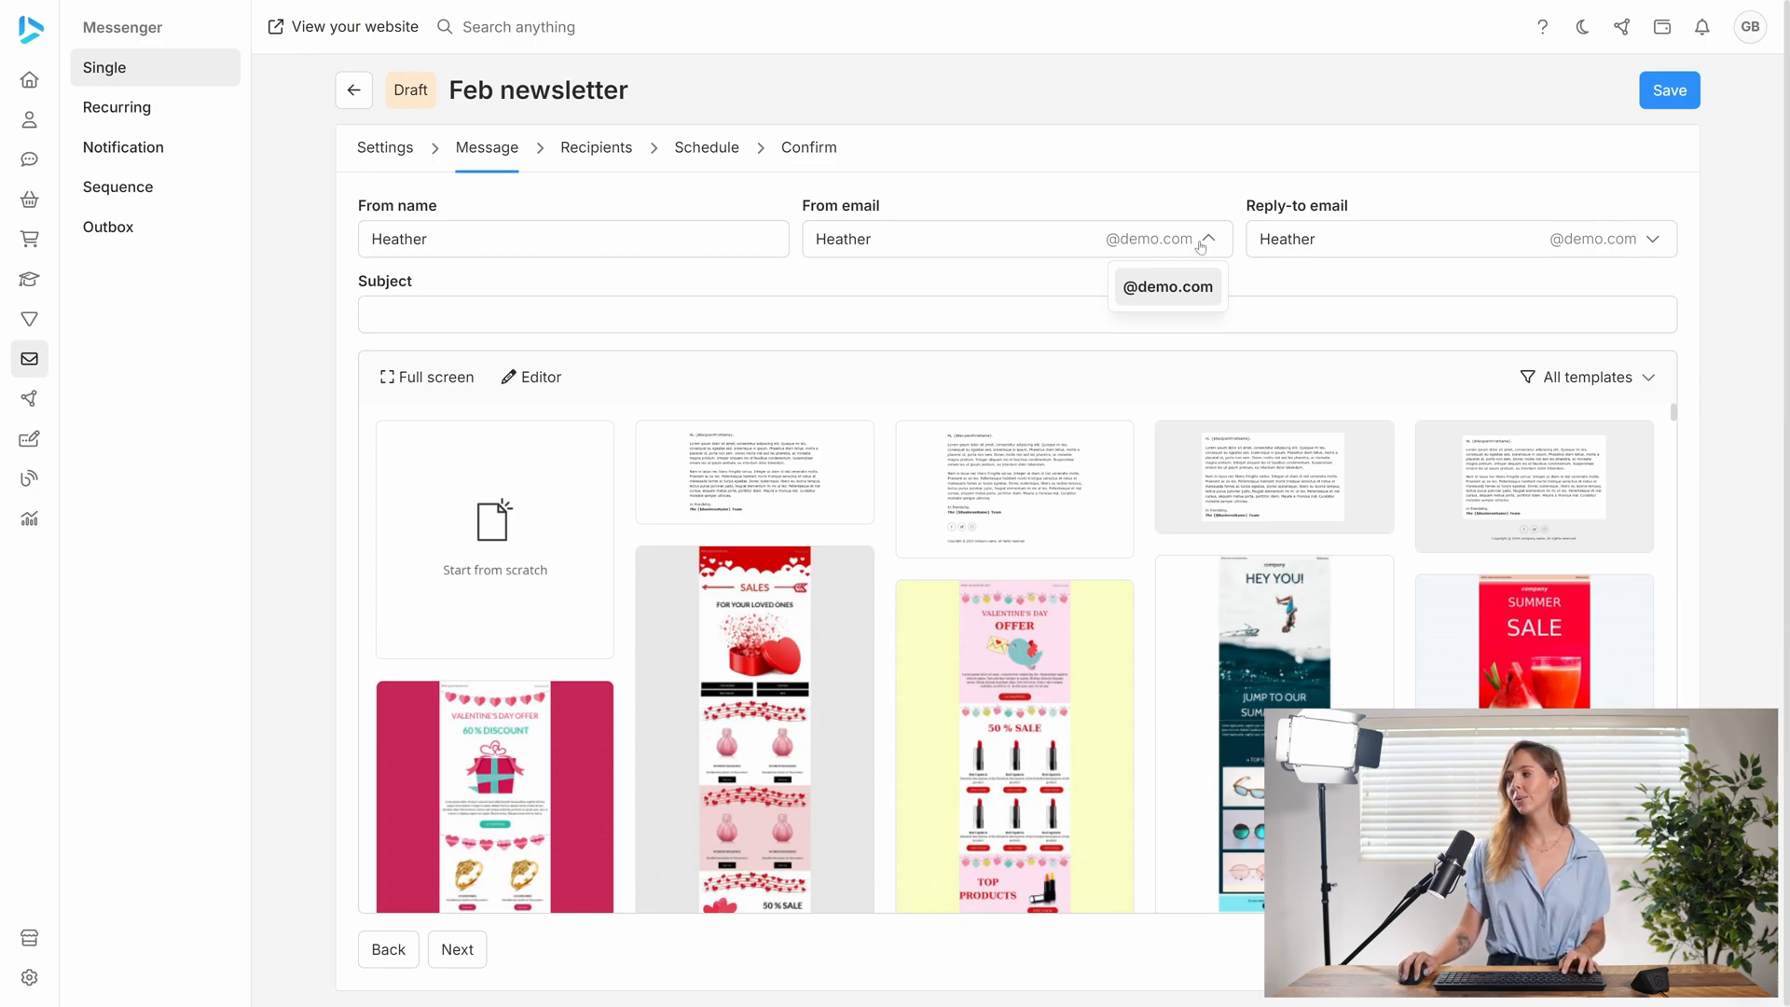
click(1201, 245)
- Set the email subject to "Feb newsletter"
click(372, 314)
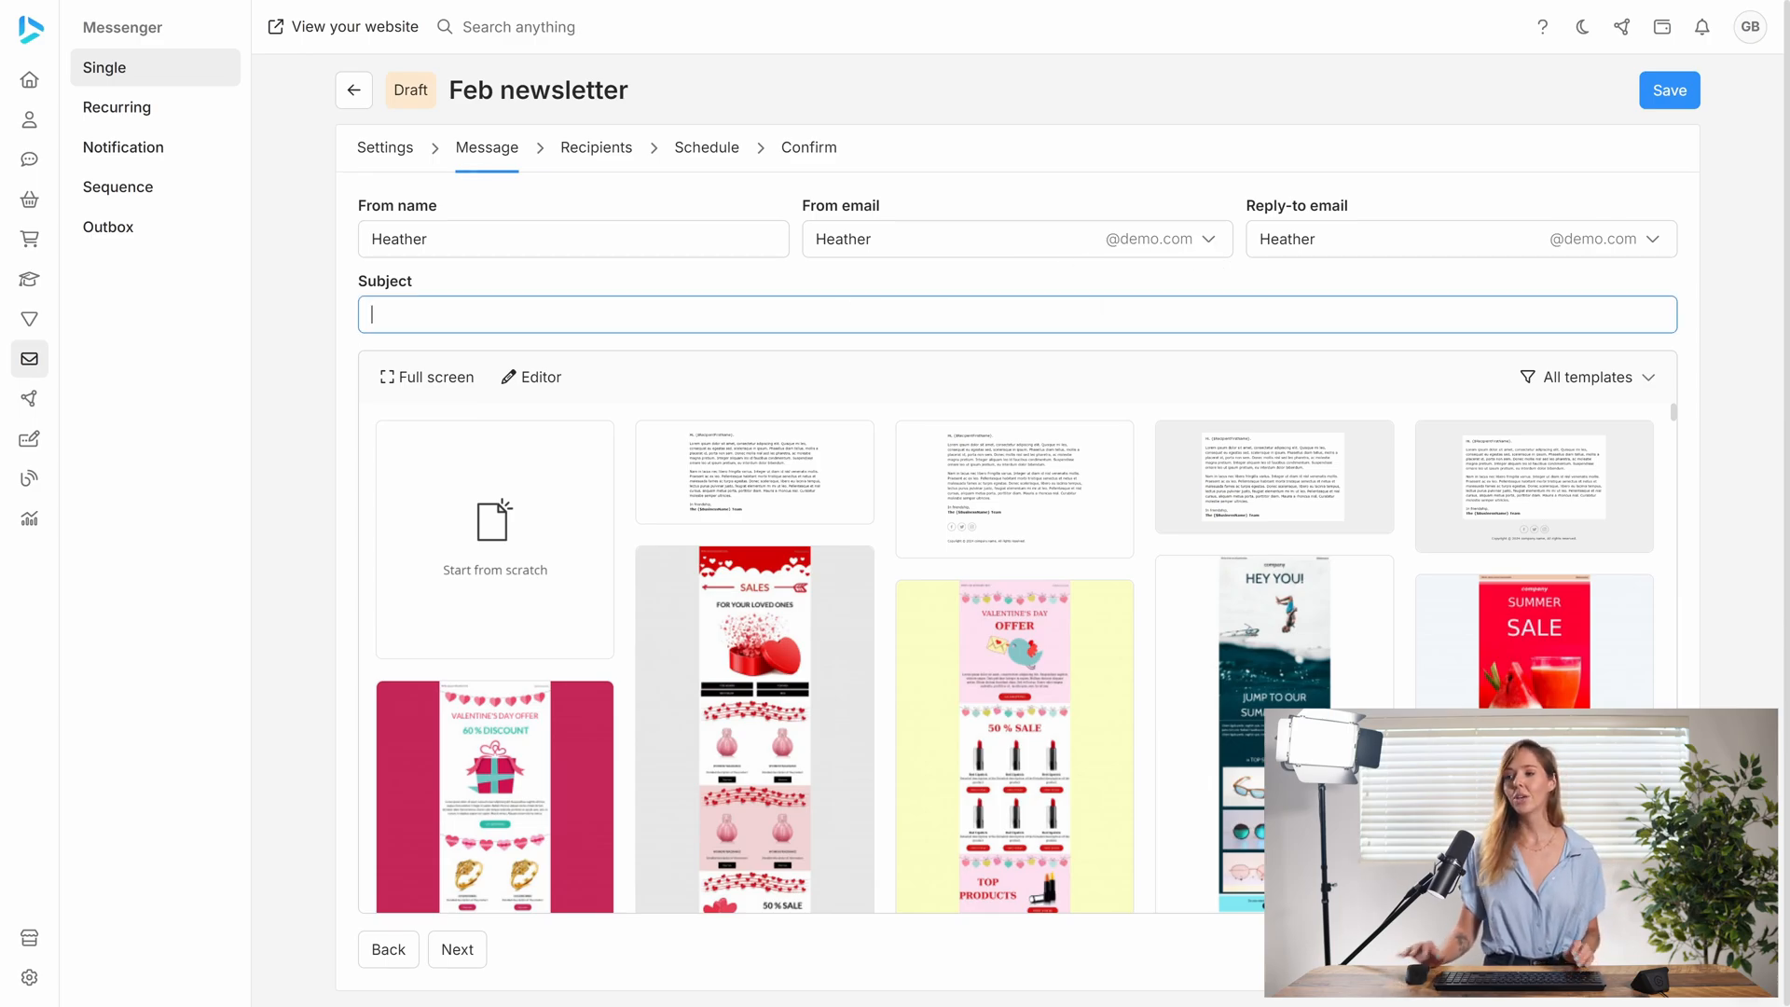
text(Feb)
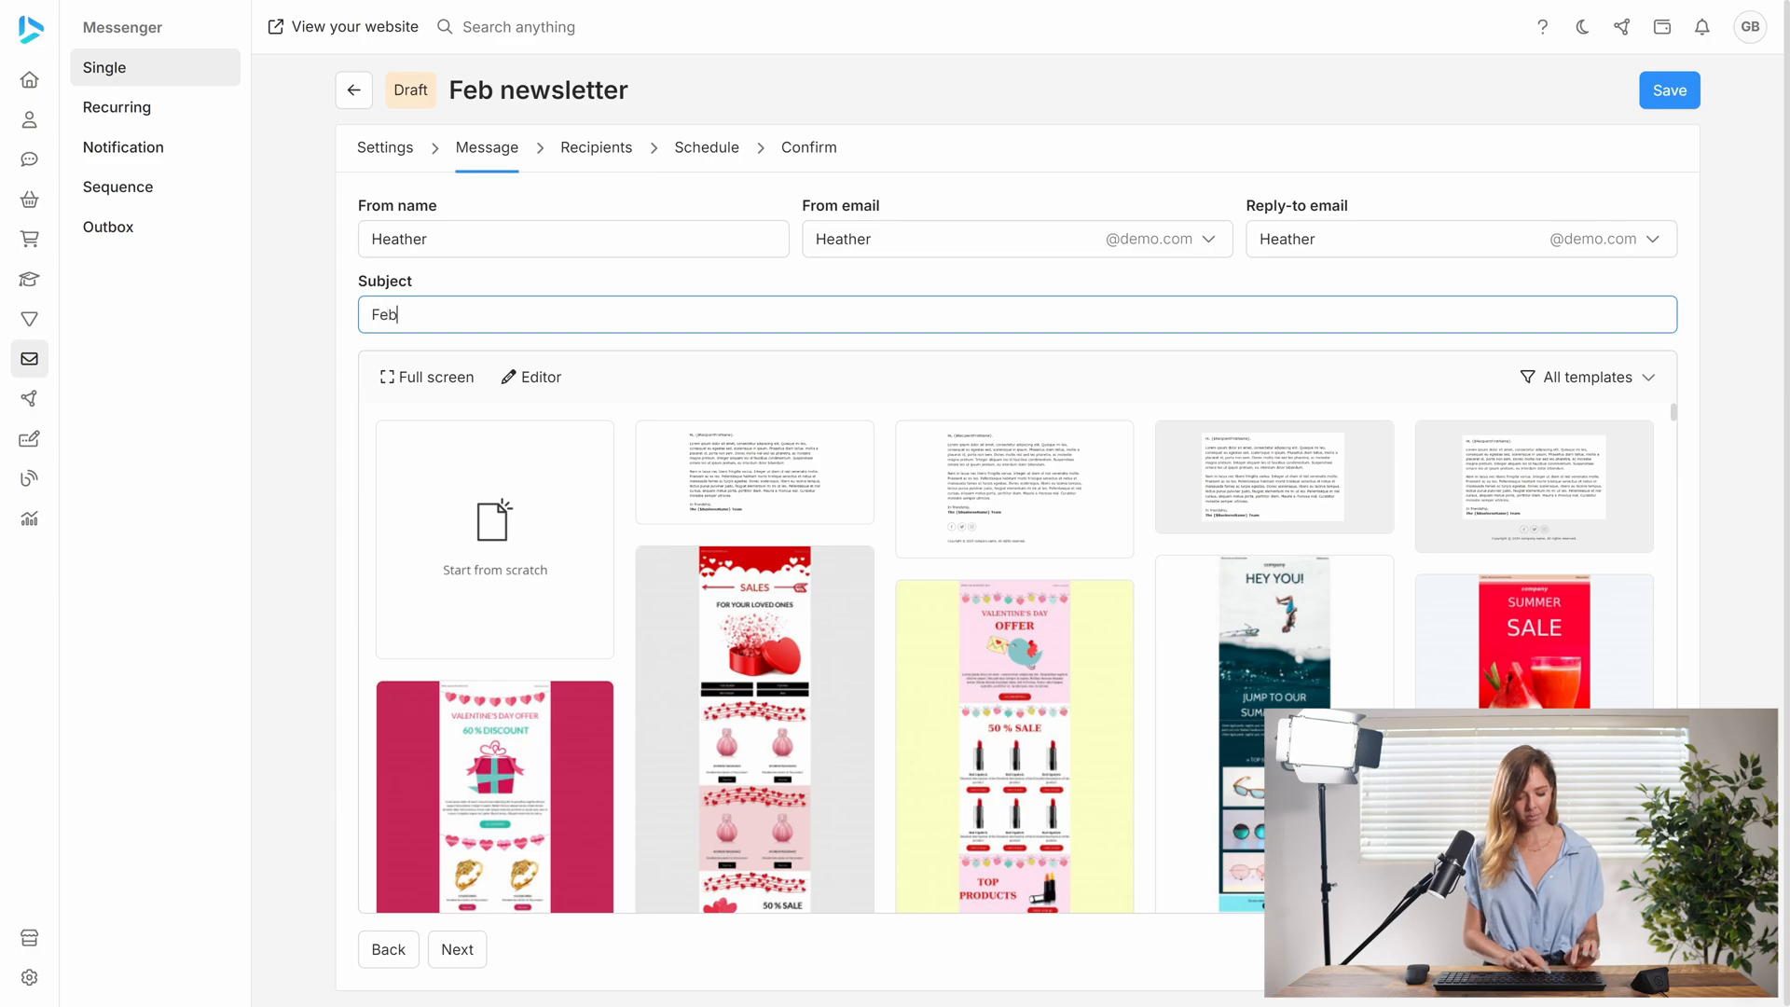
text( newsletter)
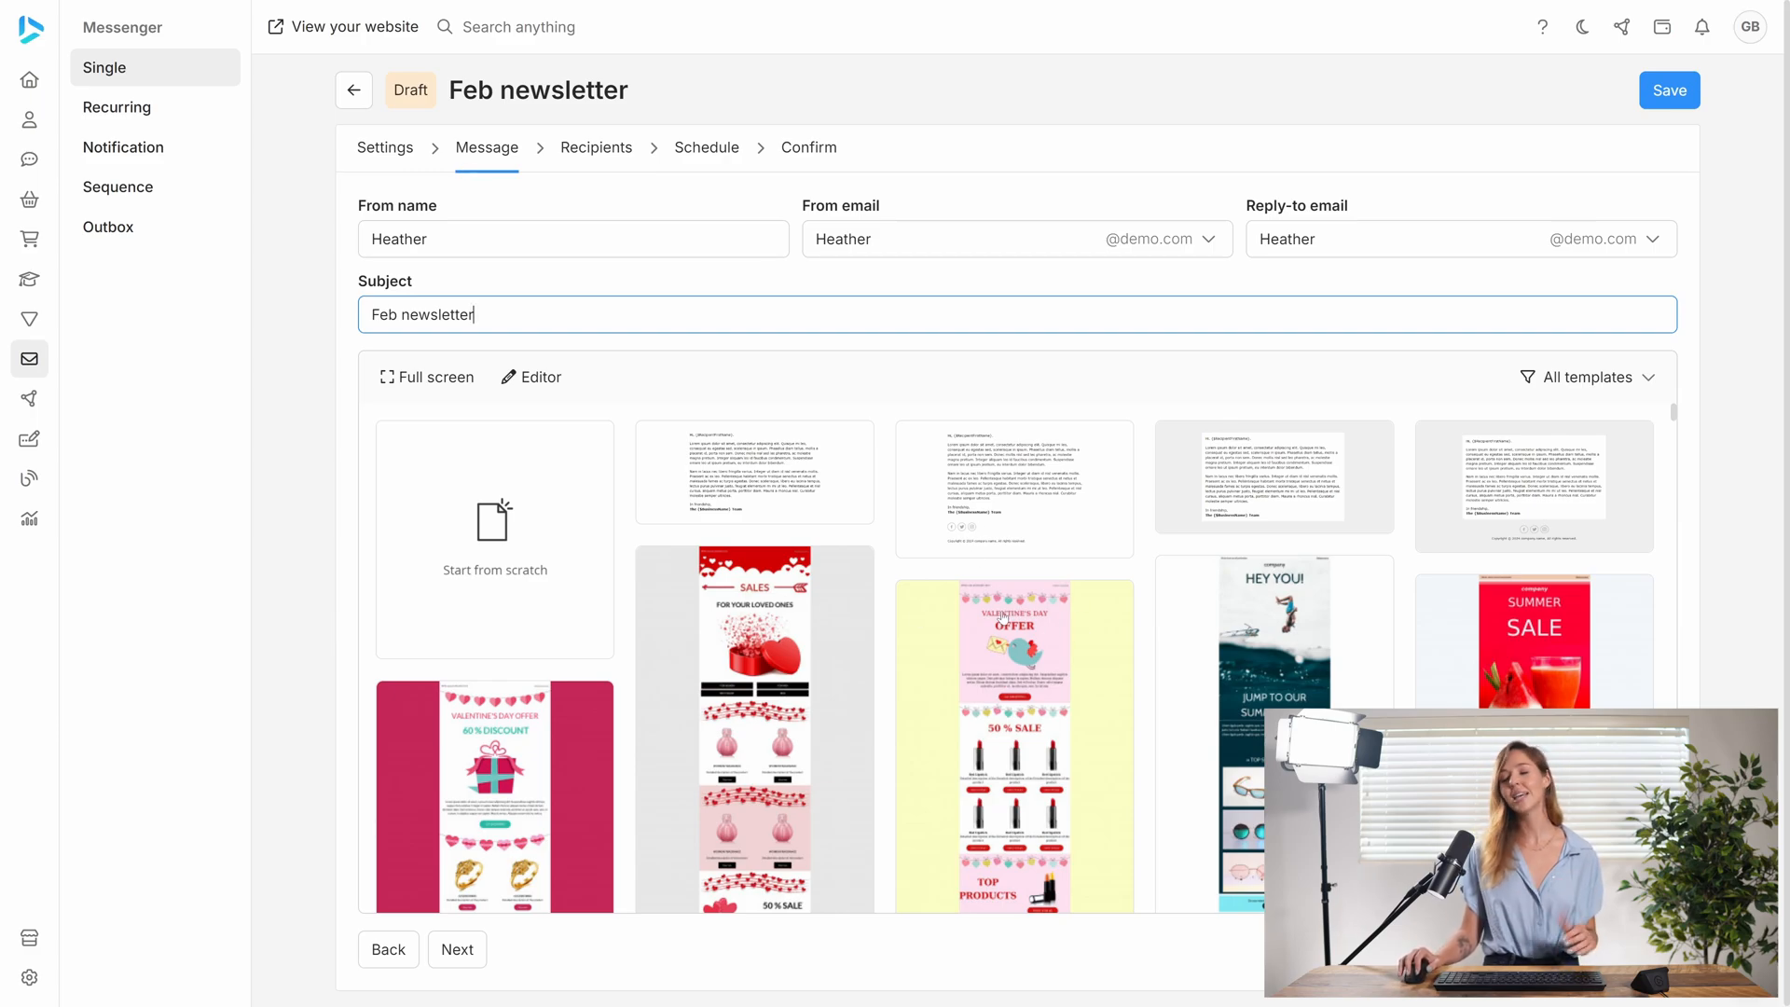
- Browse the template gallery and apply the plain-text letter template beside the start-from-scratch option
scroll(1002, 617, down, 8)
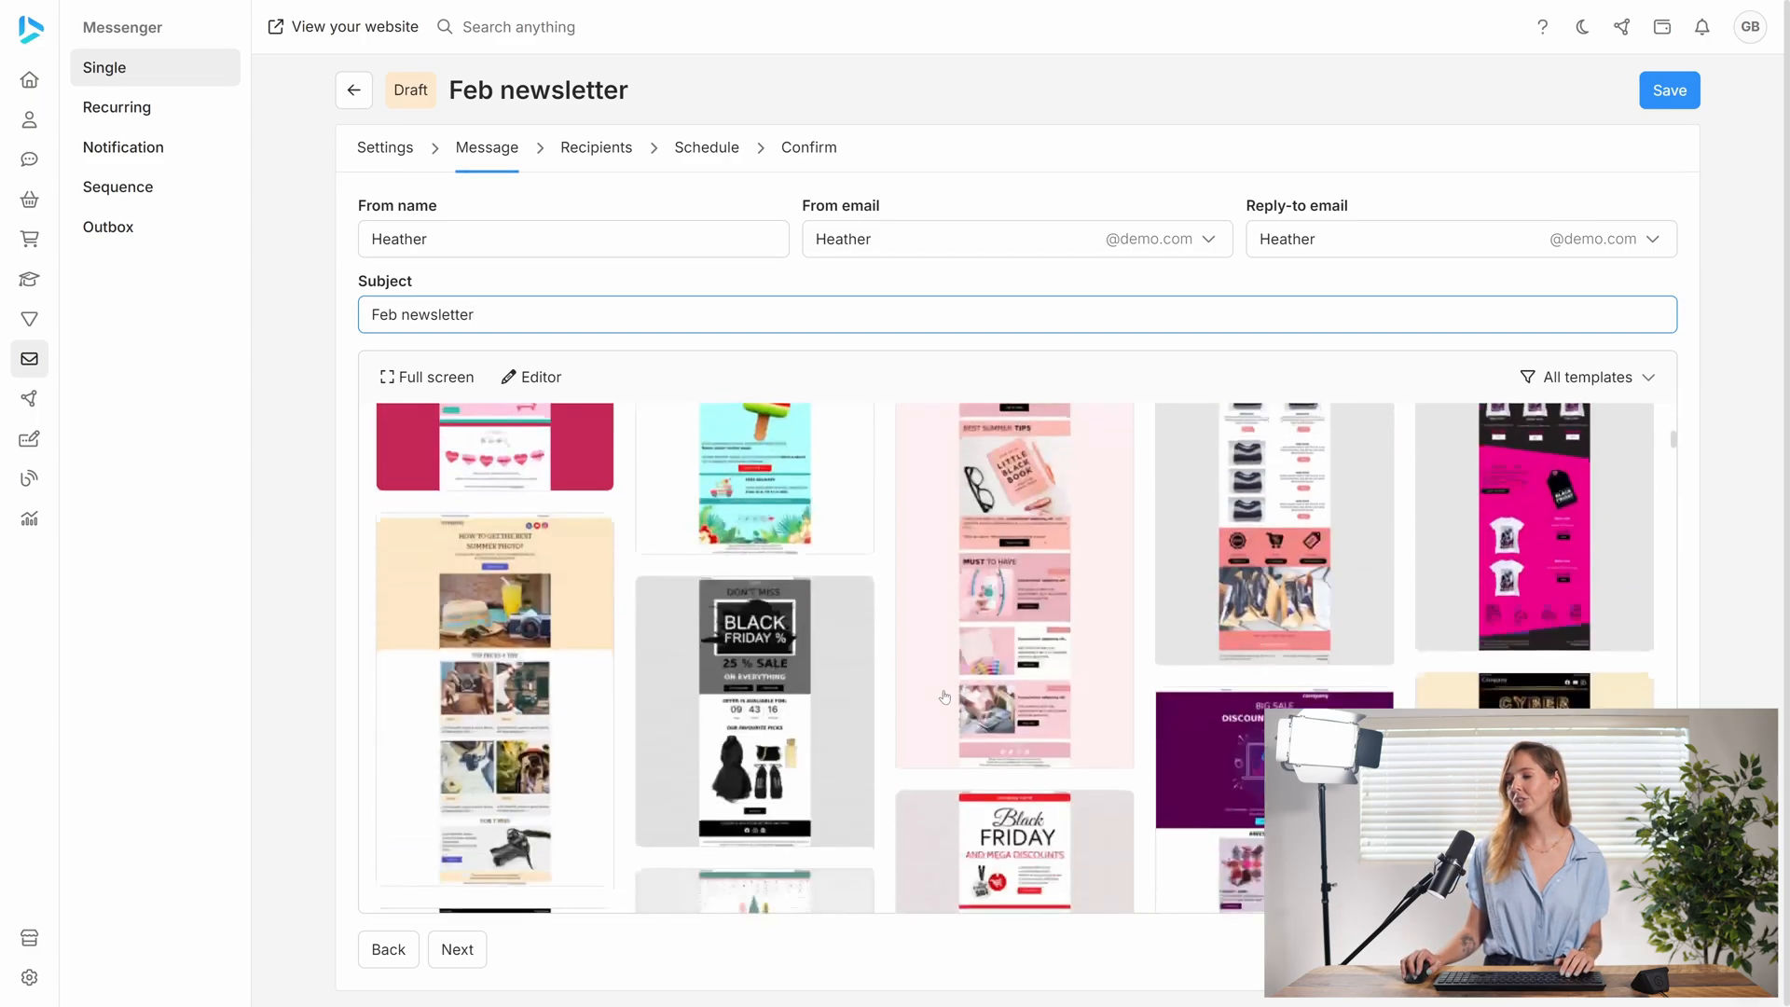
scroll(945, 696, up, 10)
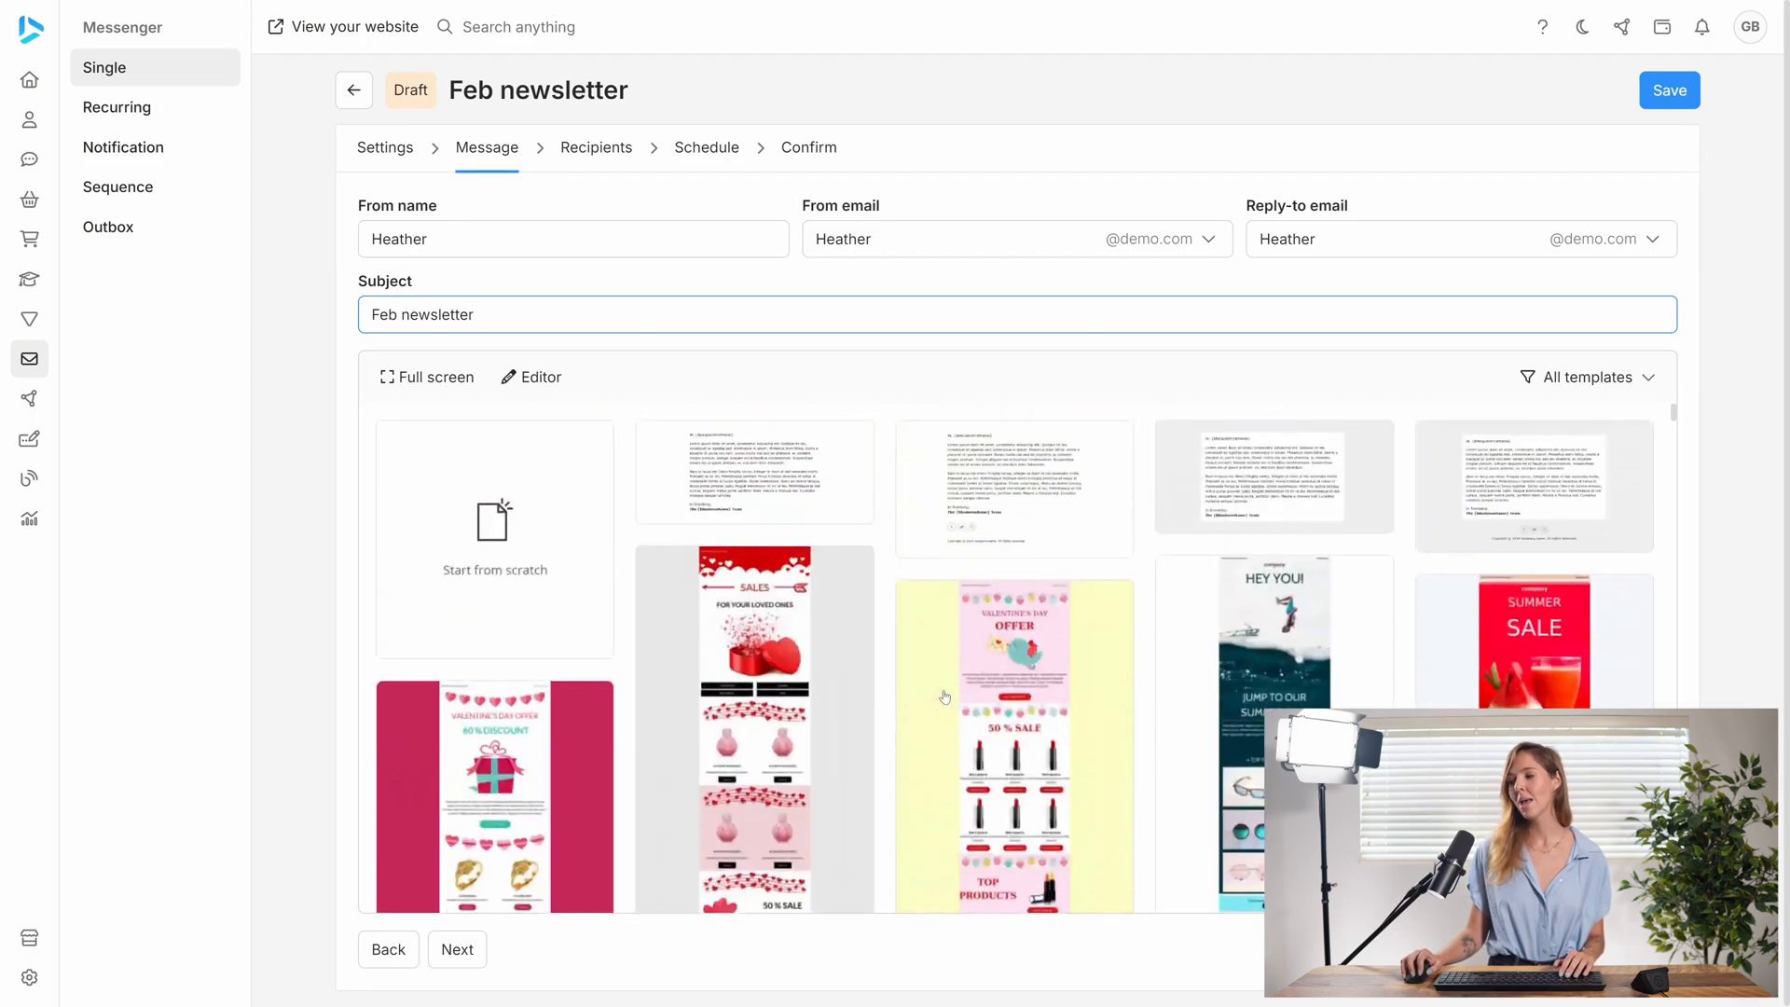
click(764, 462)
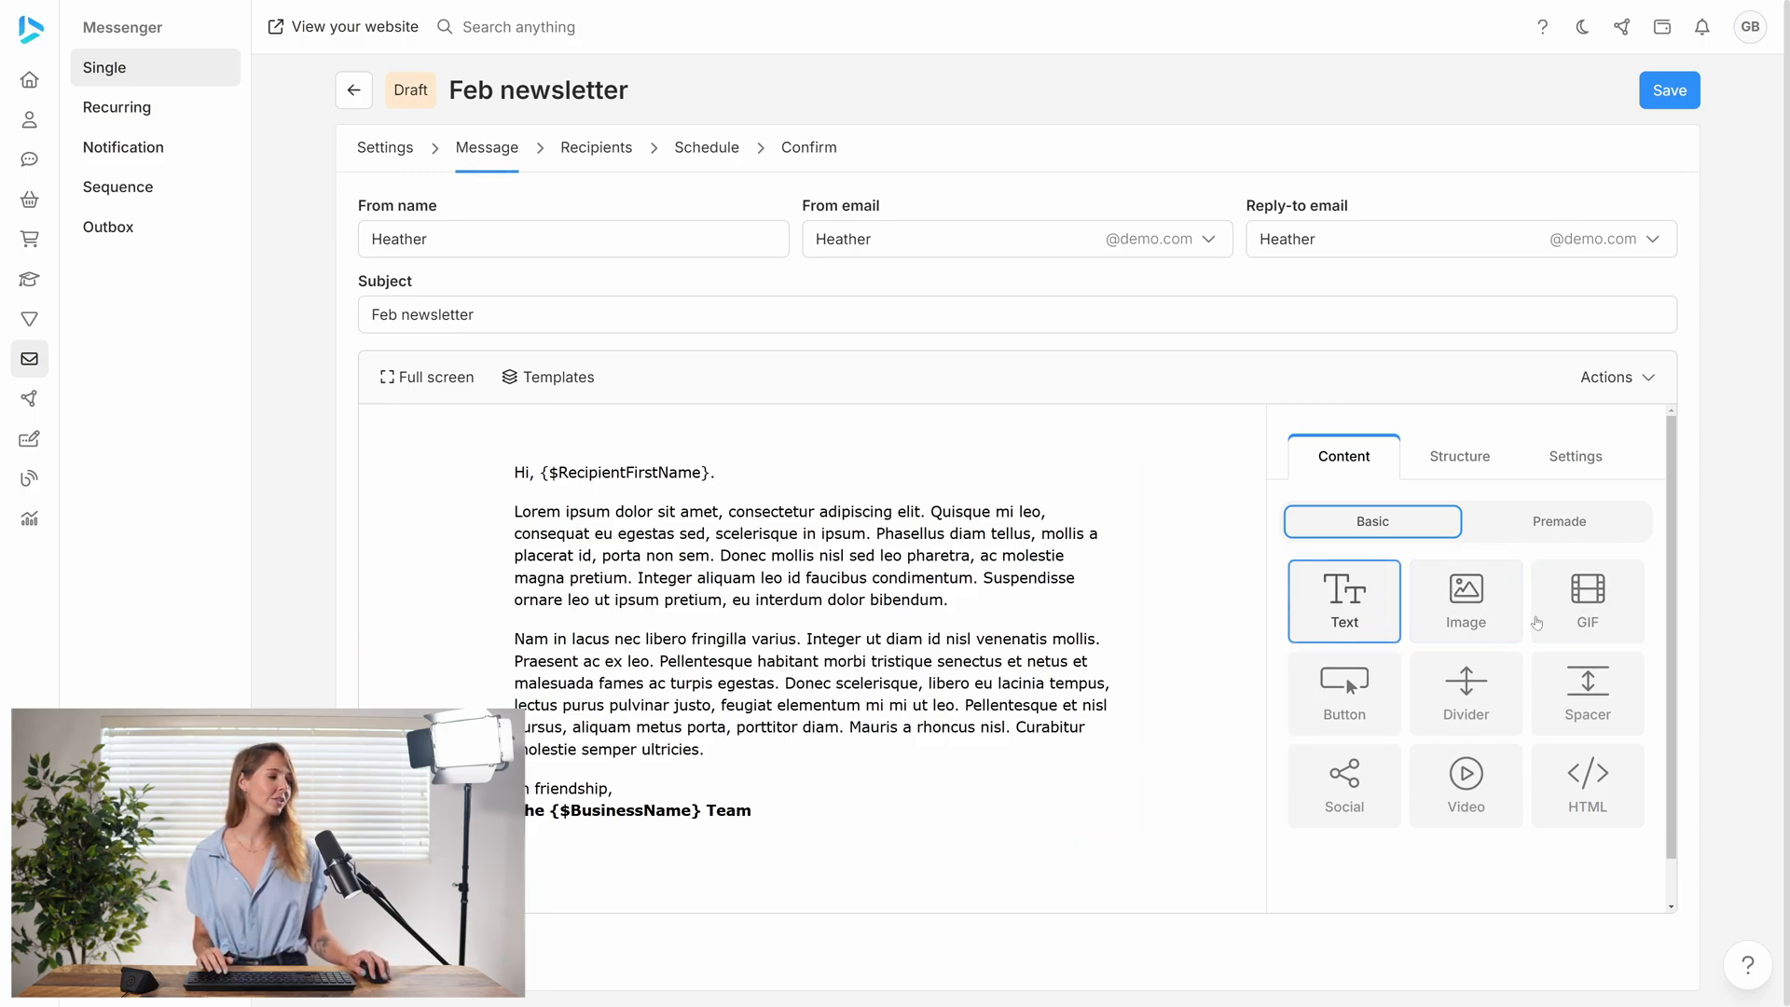
- Add an image block above the greeting and look over the available structure layouts and template settings
drag(1471, 623, 797, 509)
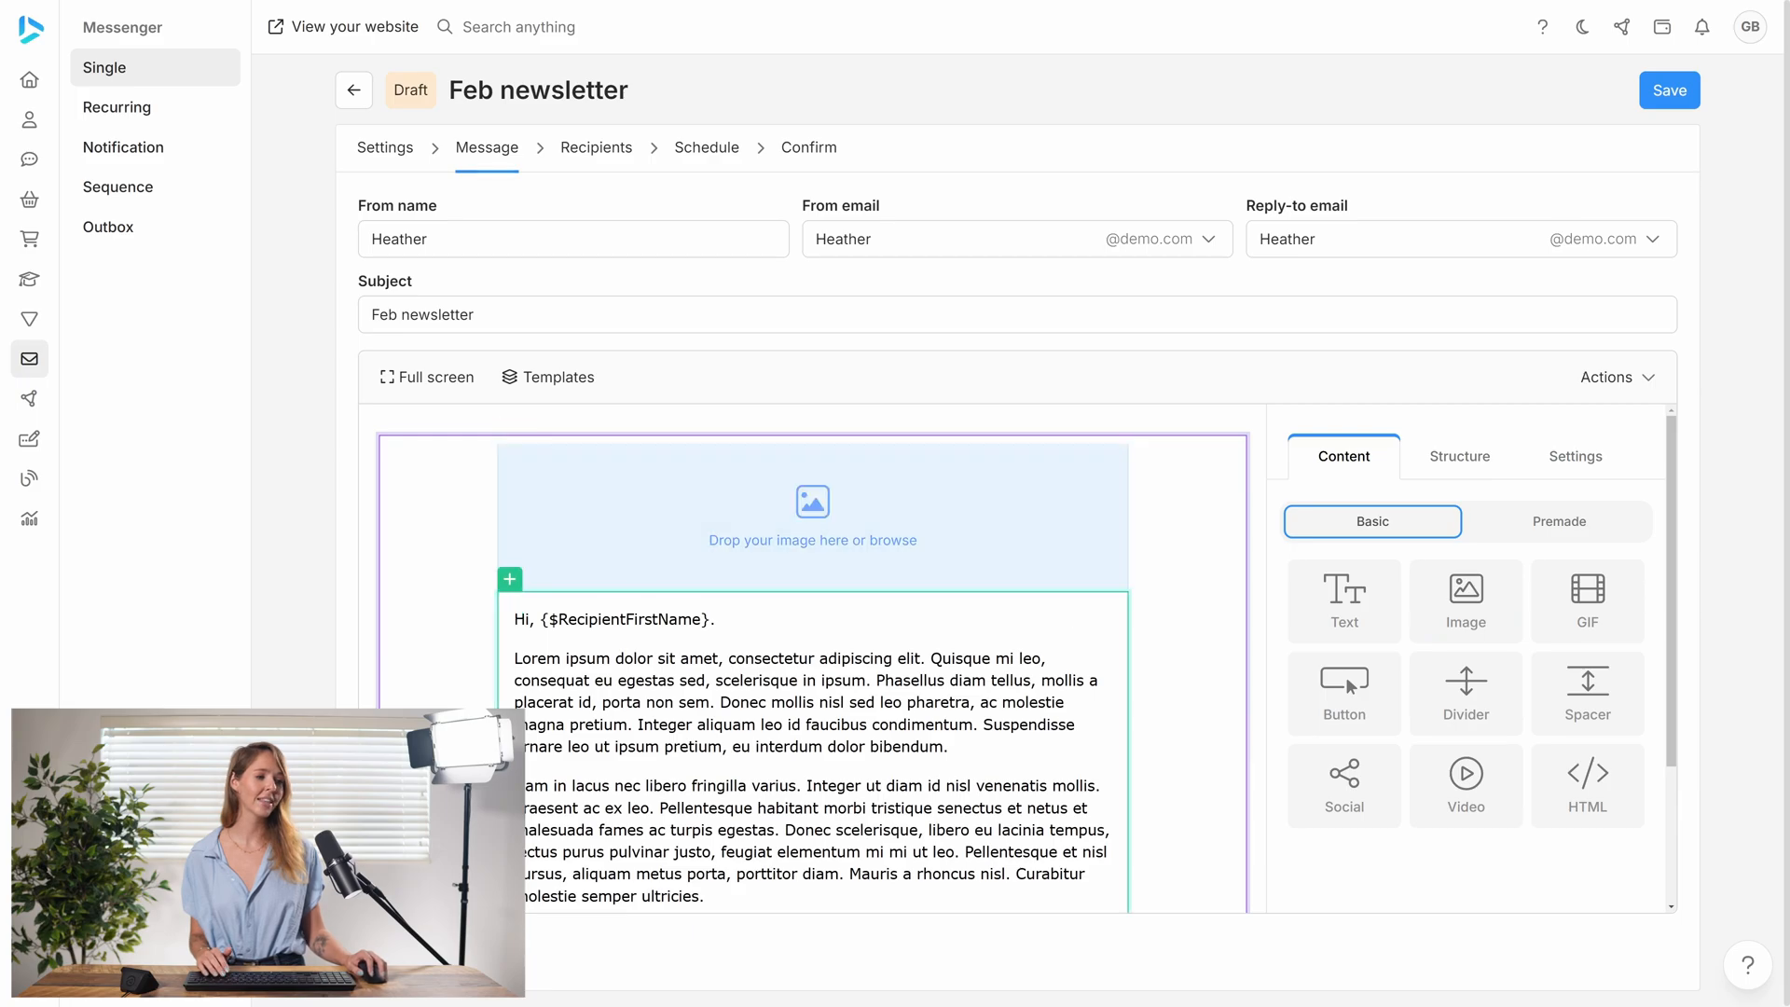
click(1460, 455)
scroll(1431, 732, down, 1)
scroll(1431, 732, up, 1)
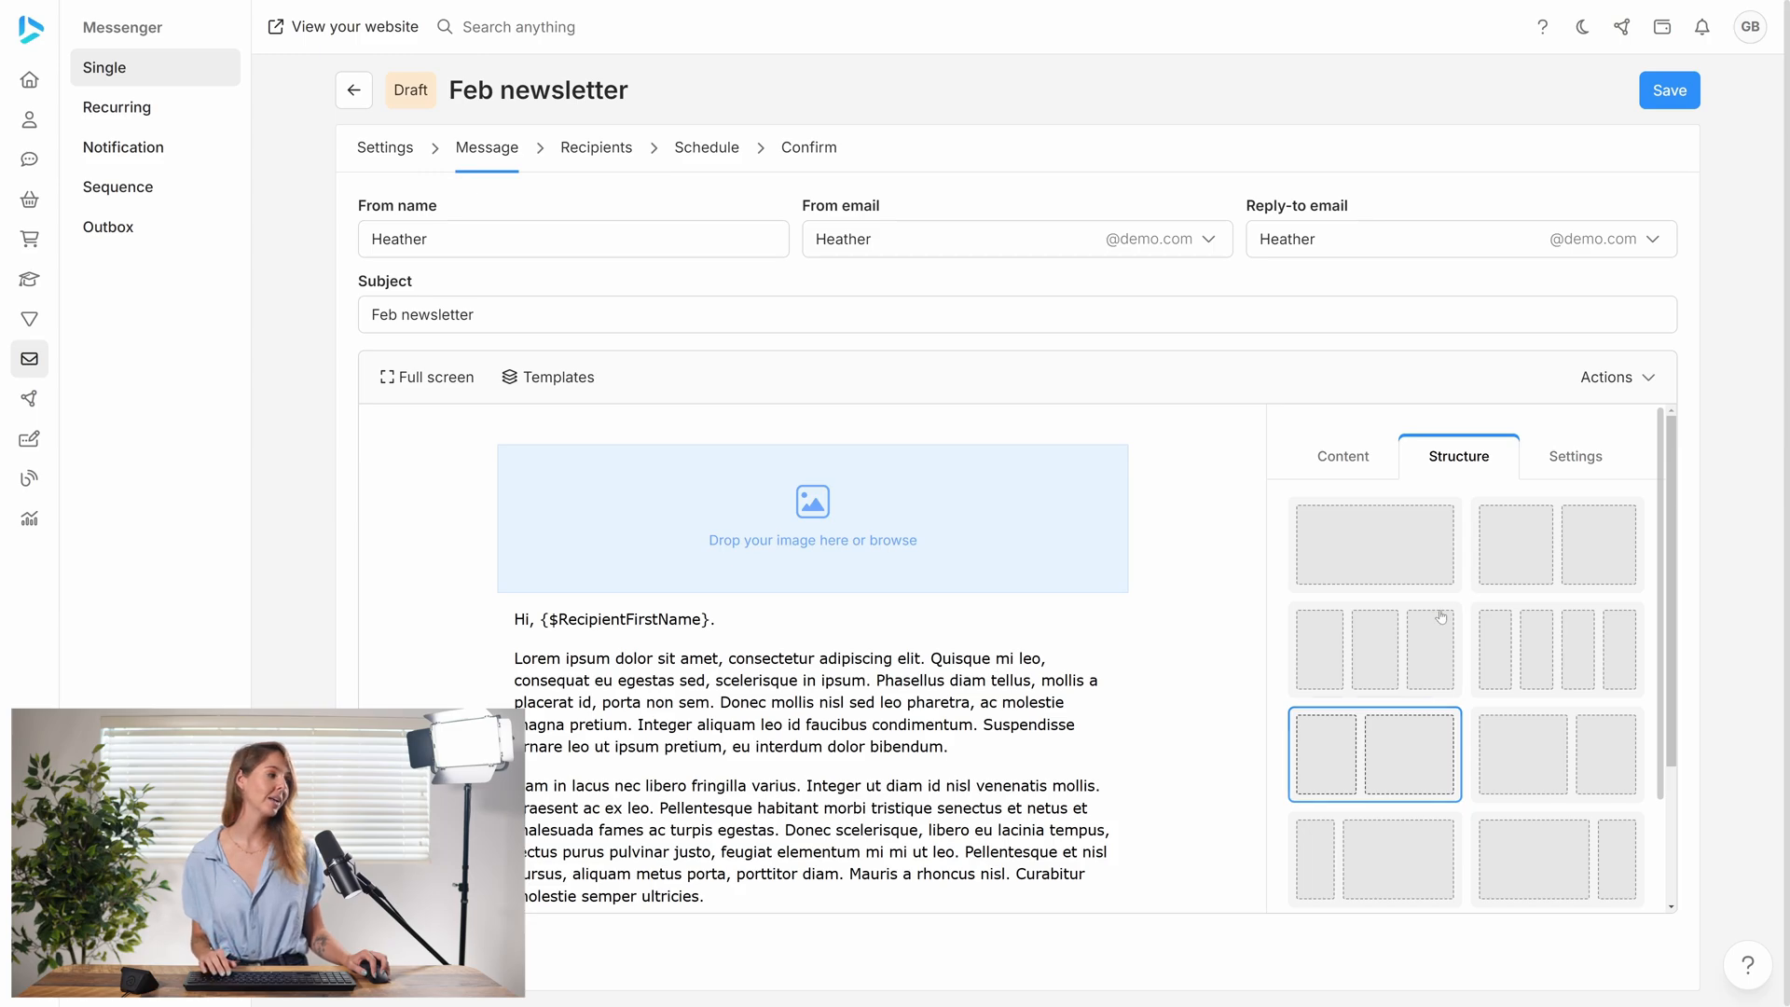
click(1576, 456)
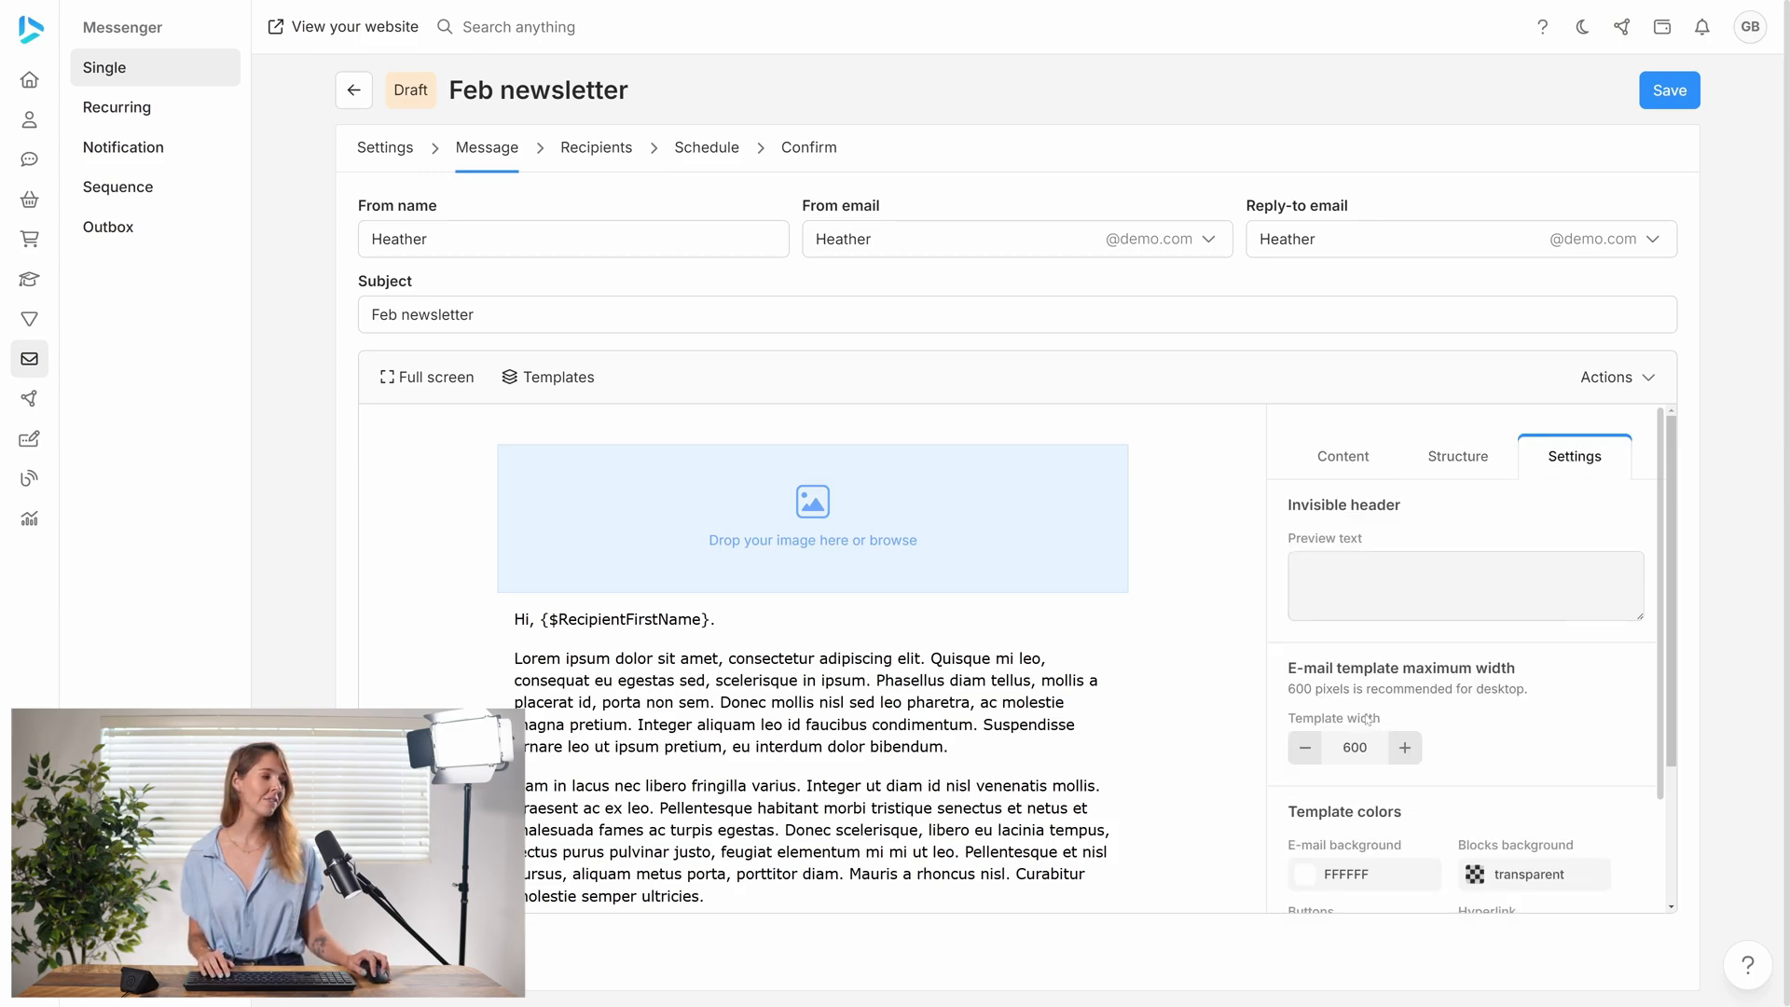
click(1344, 457)
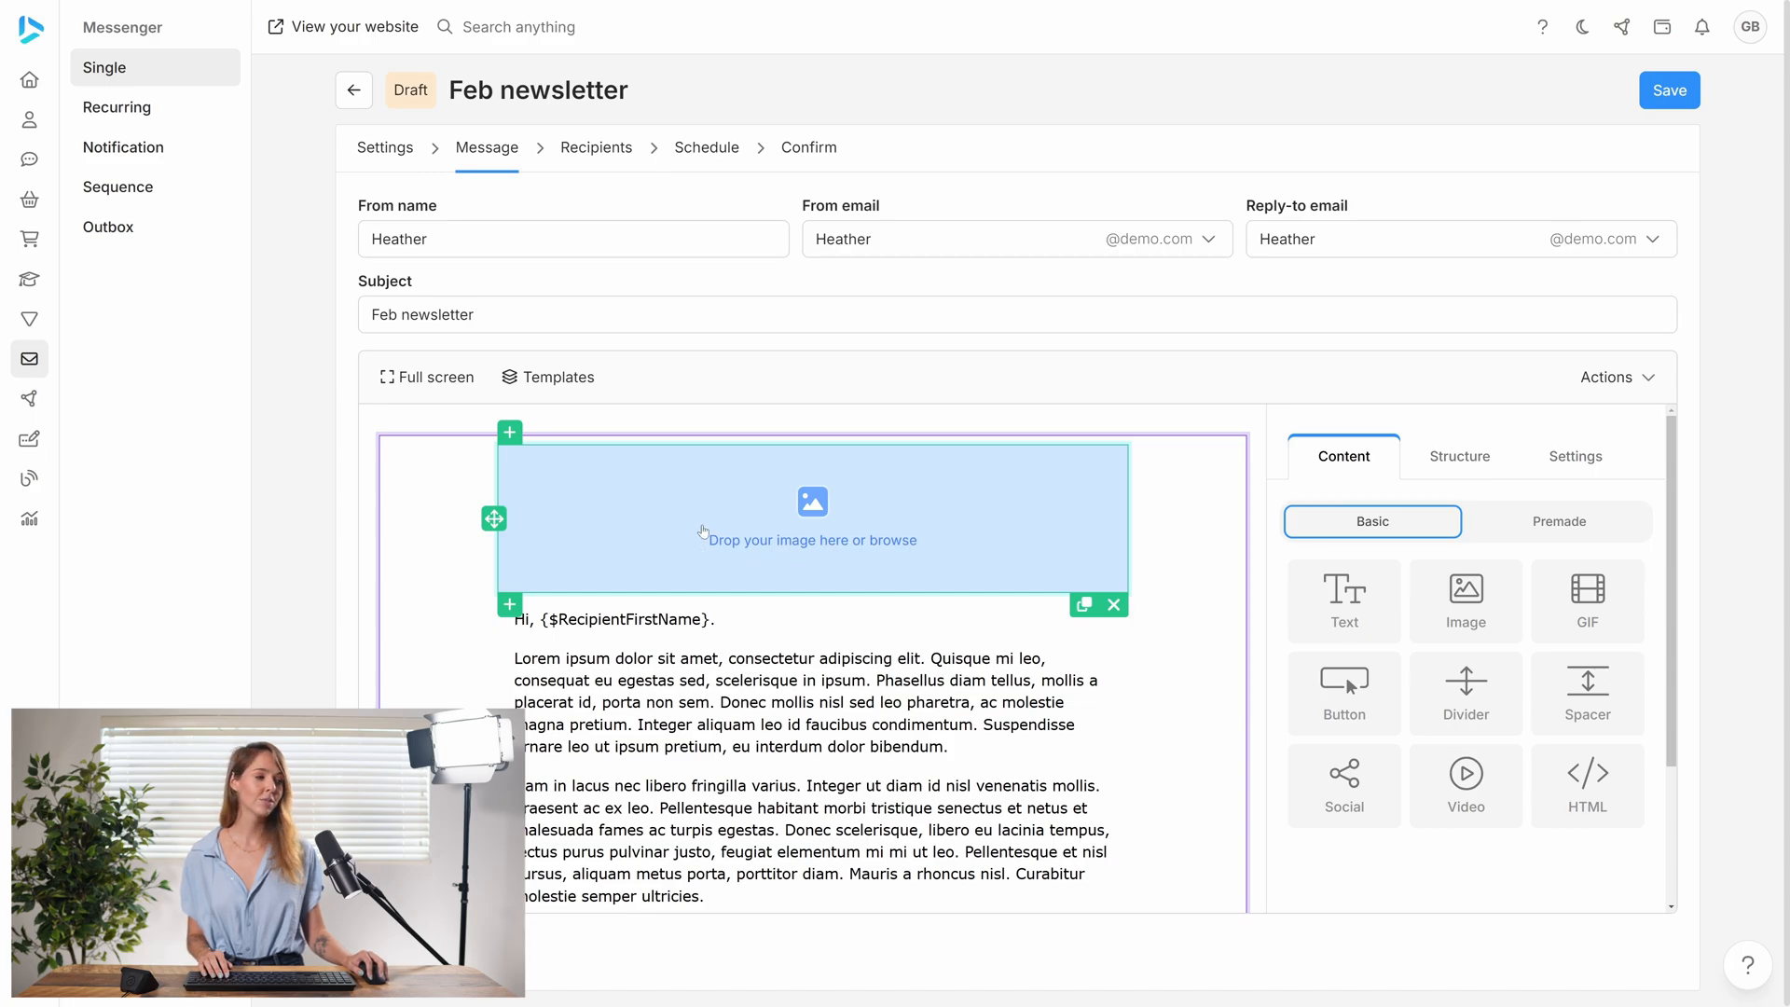
- Move the image block below the letter text and delete it
mouse_move(494, 518)
mouse_down()
mouse_move(505, 701)
mouse_move(510, 528)
mouse_up()
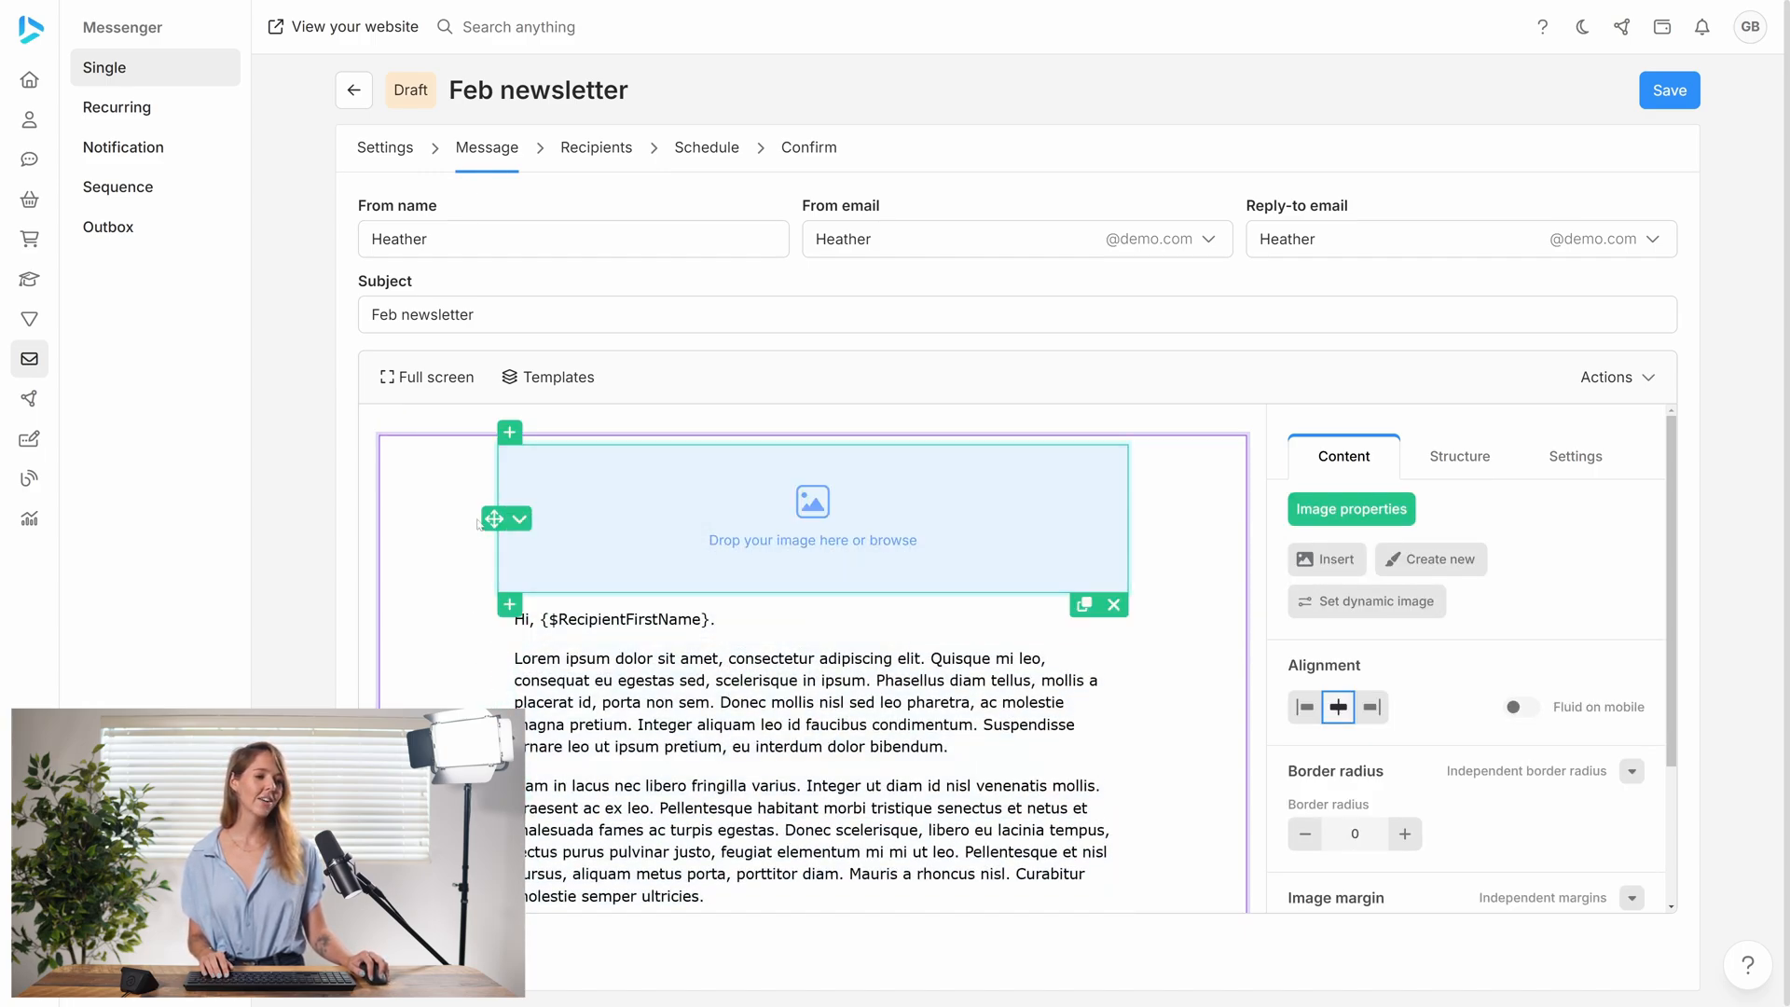
click(520, 519)
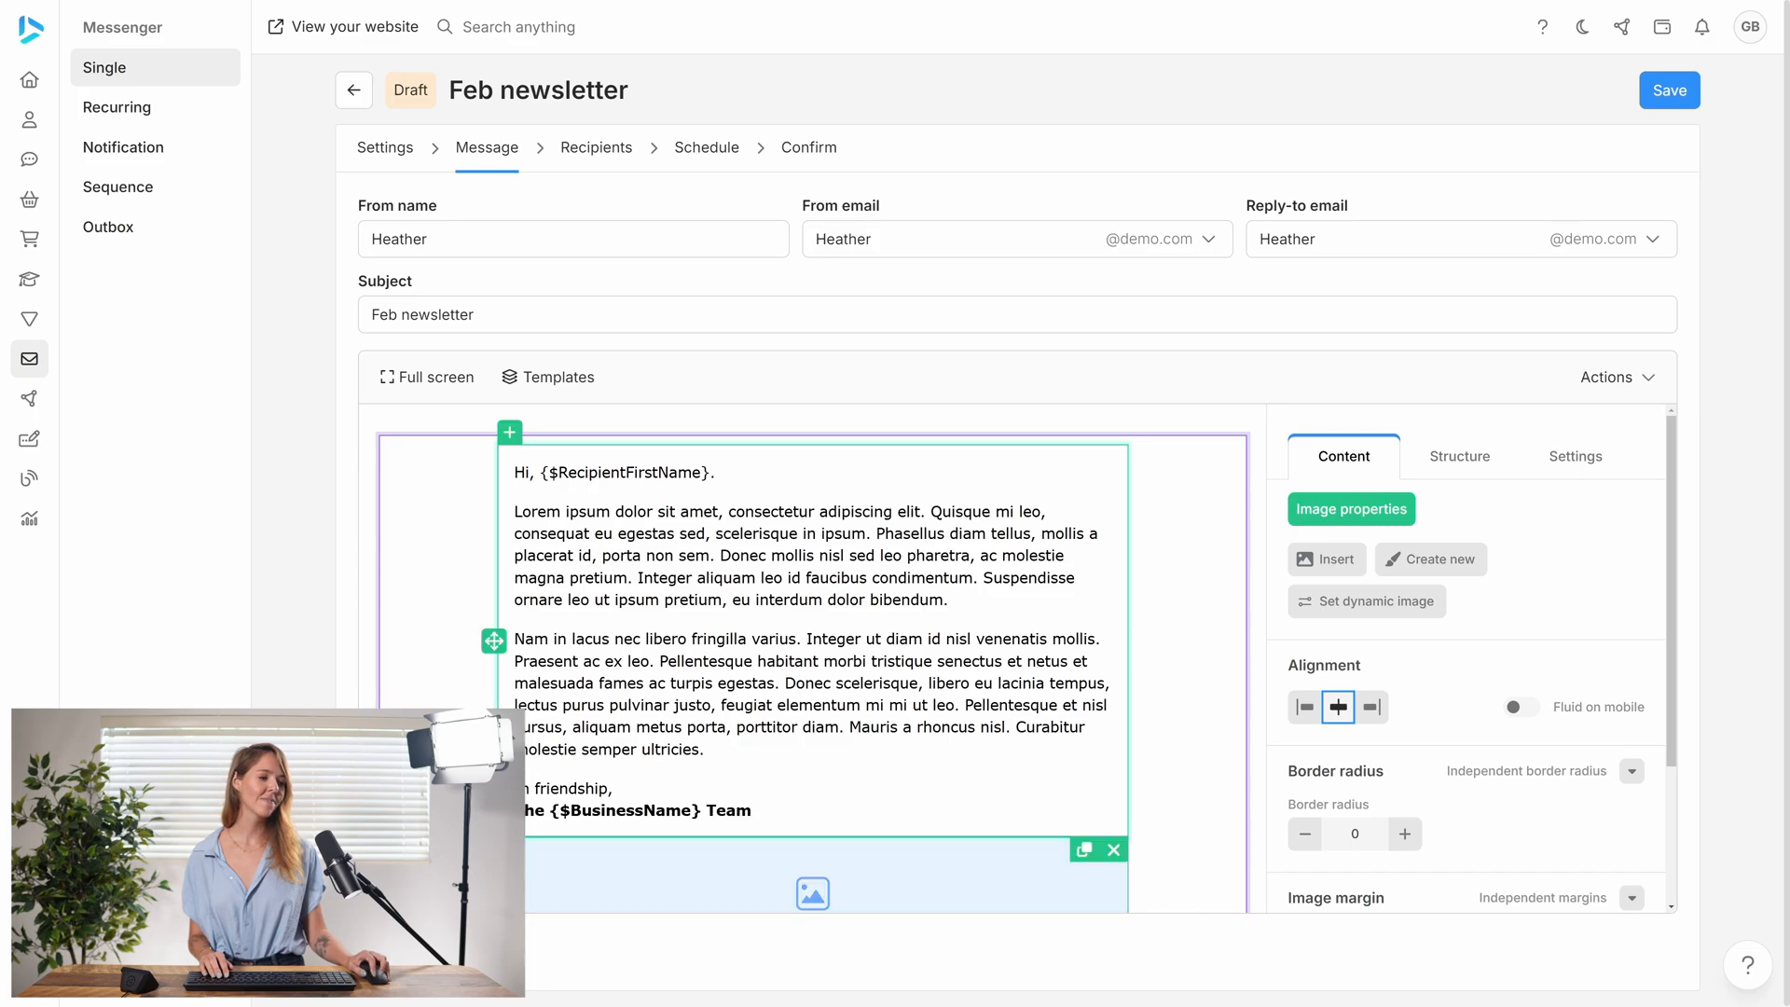
scroll(731, 757, down, 4)
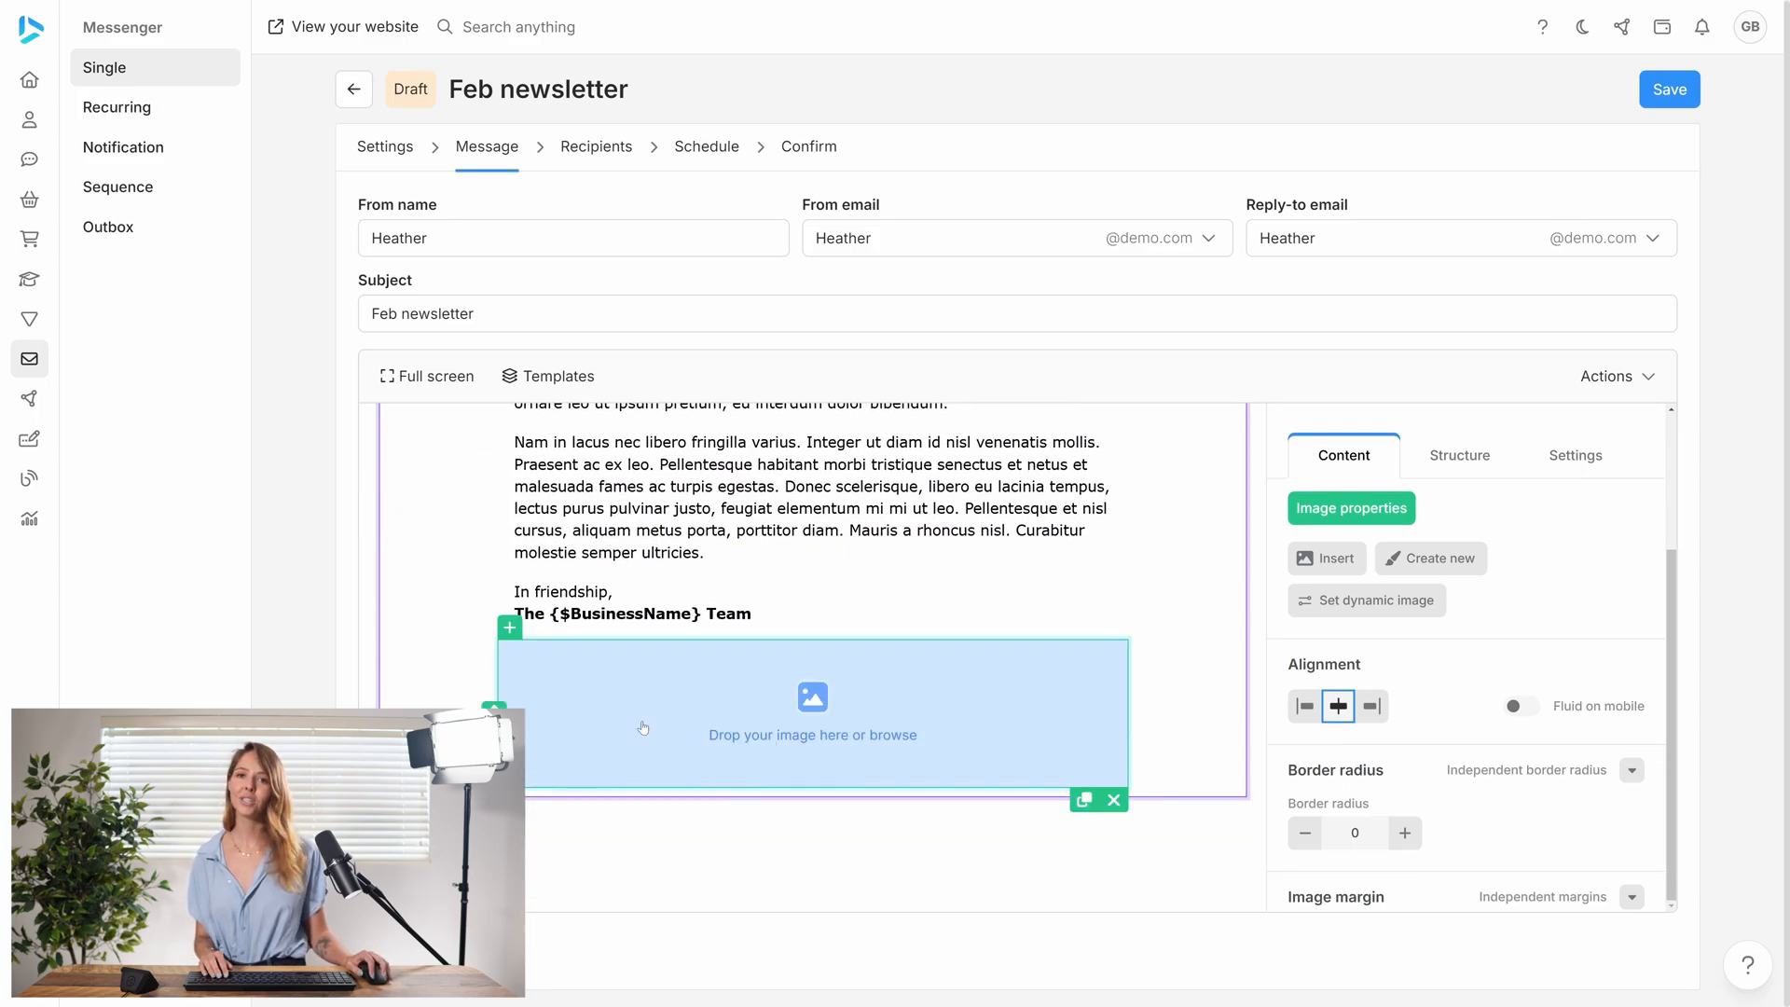
click(1114, 800)
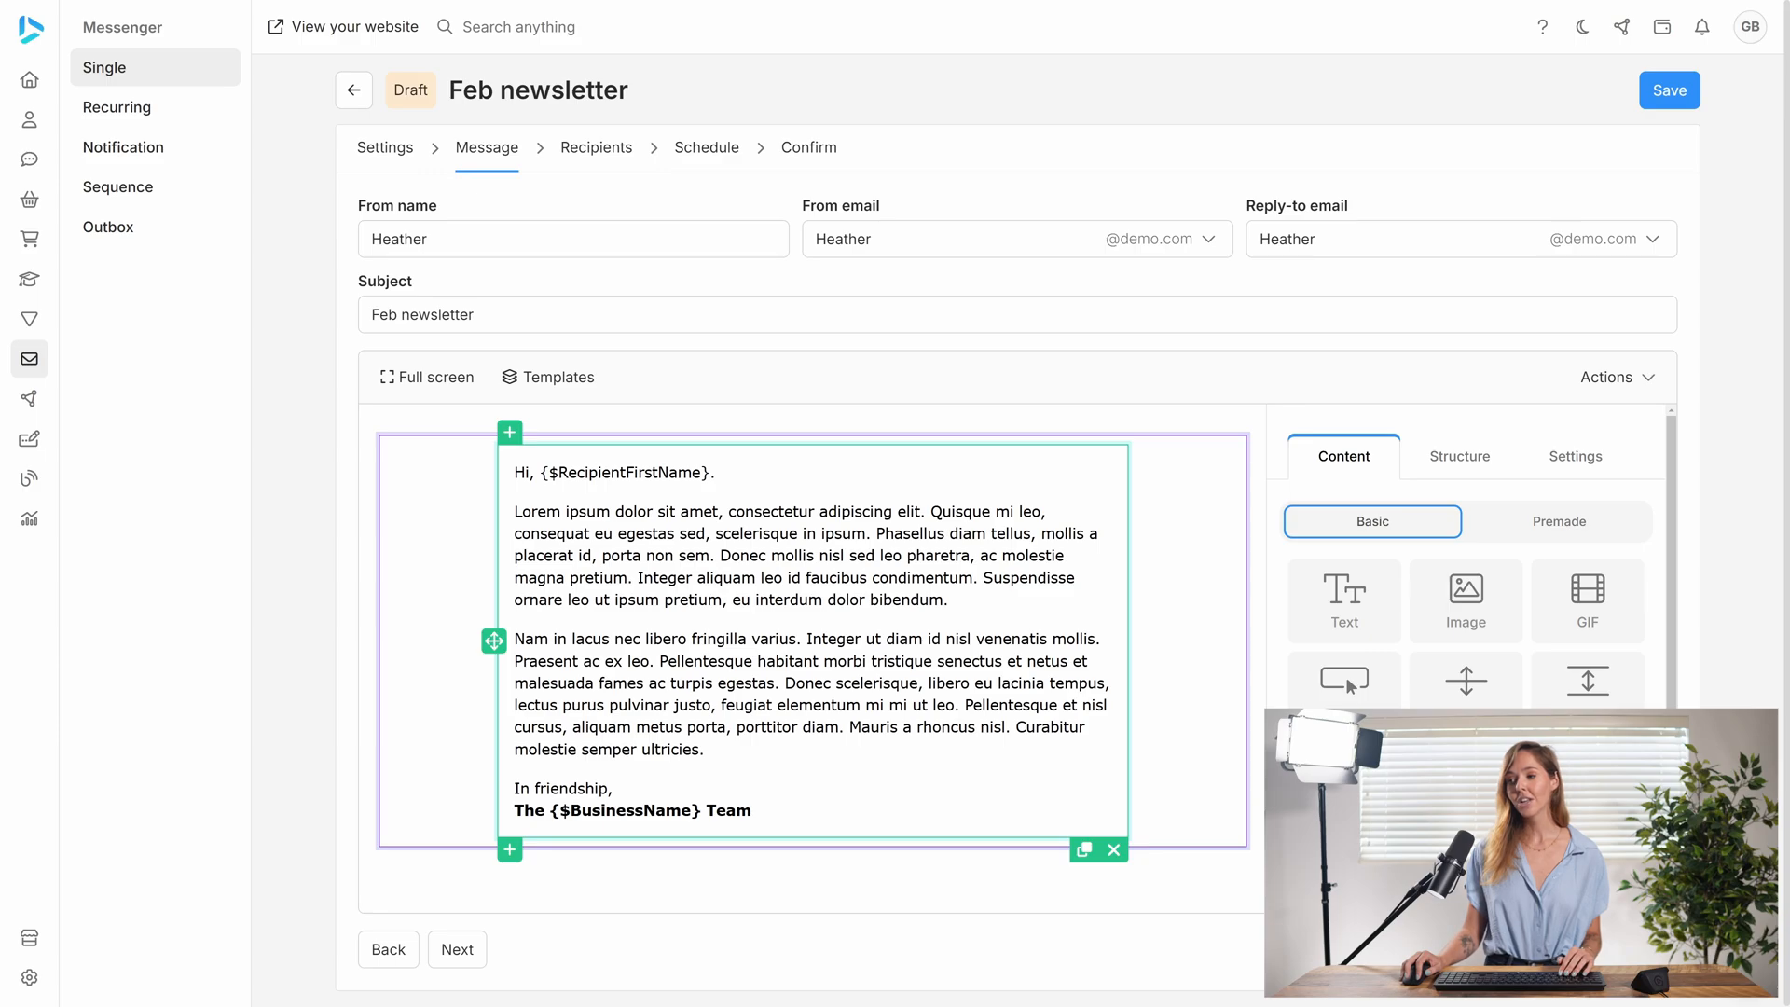
- Insert the Password reset link merge tag from the special links on a new line below the greeting
click(515, 492)
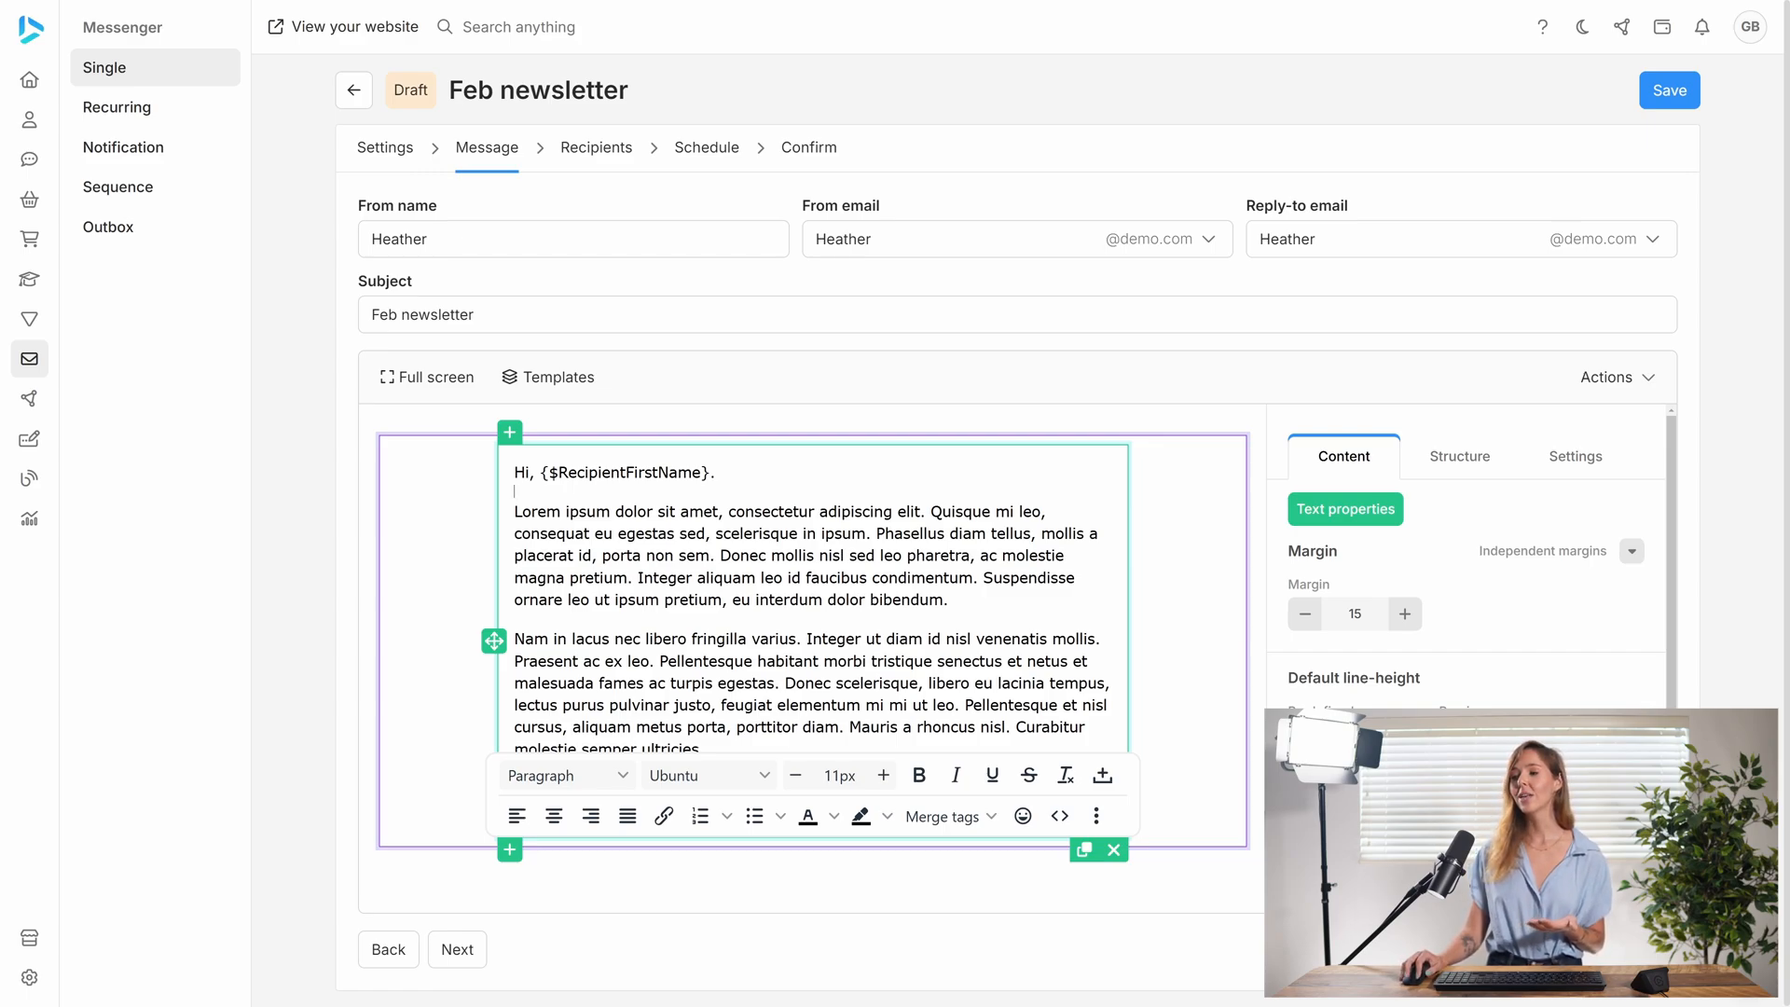
drag(540, 473, 710, 473)
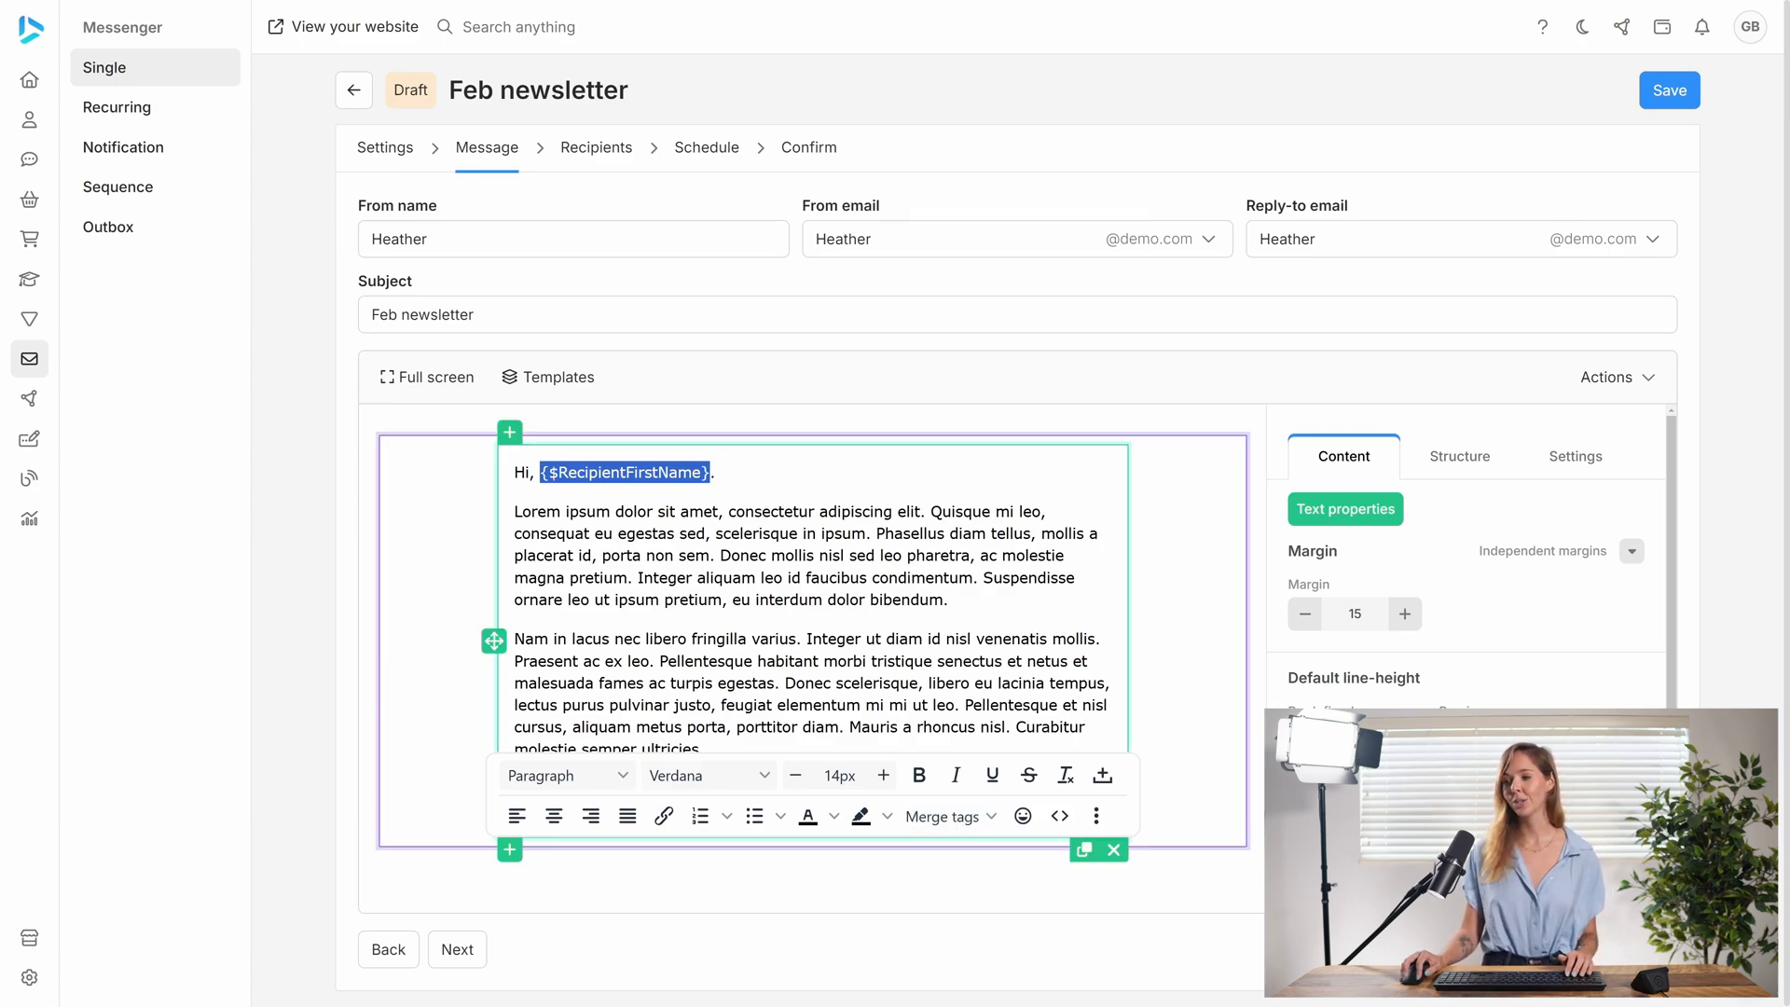
click(515, 512)
key(Return)
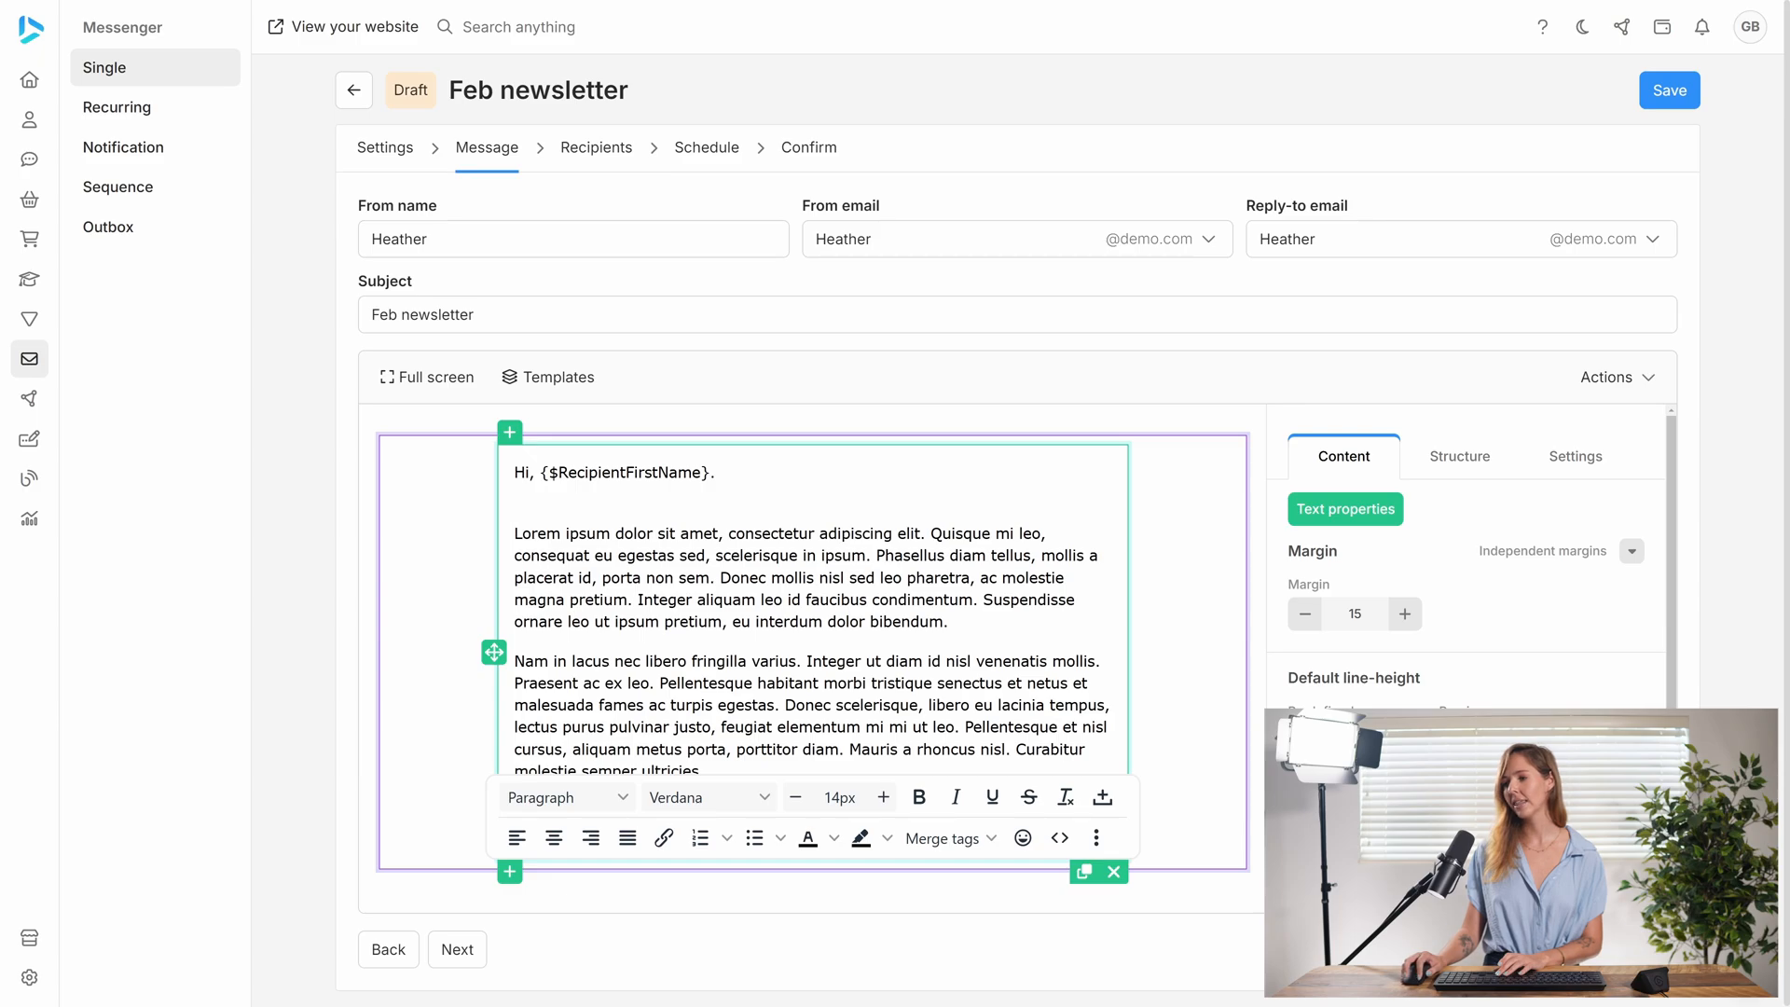
click(990, 837)
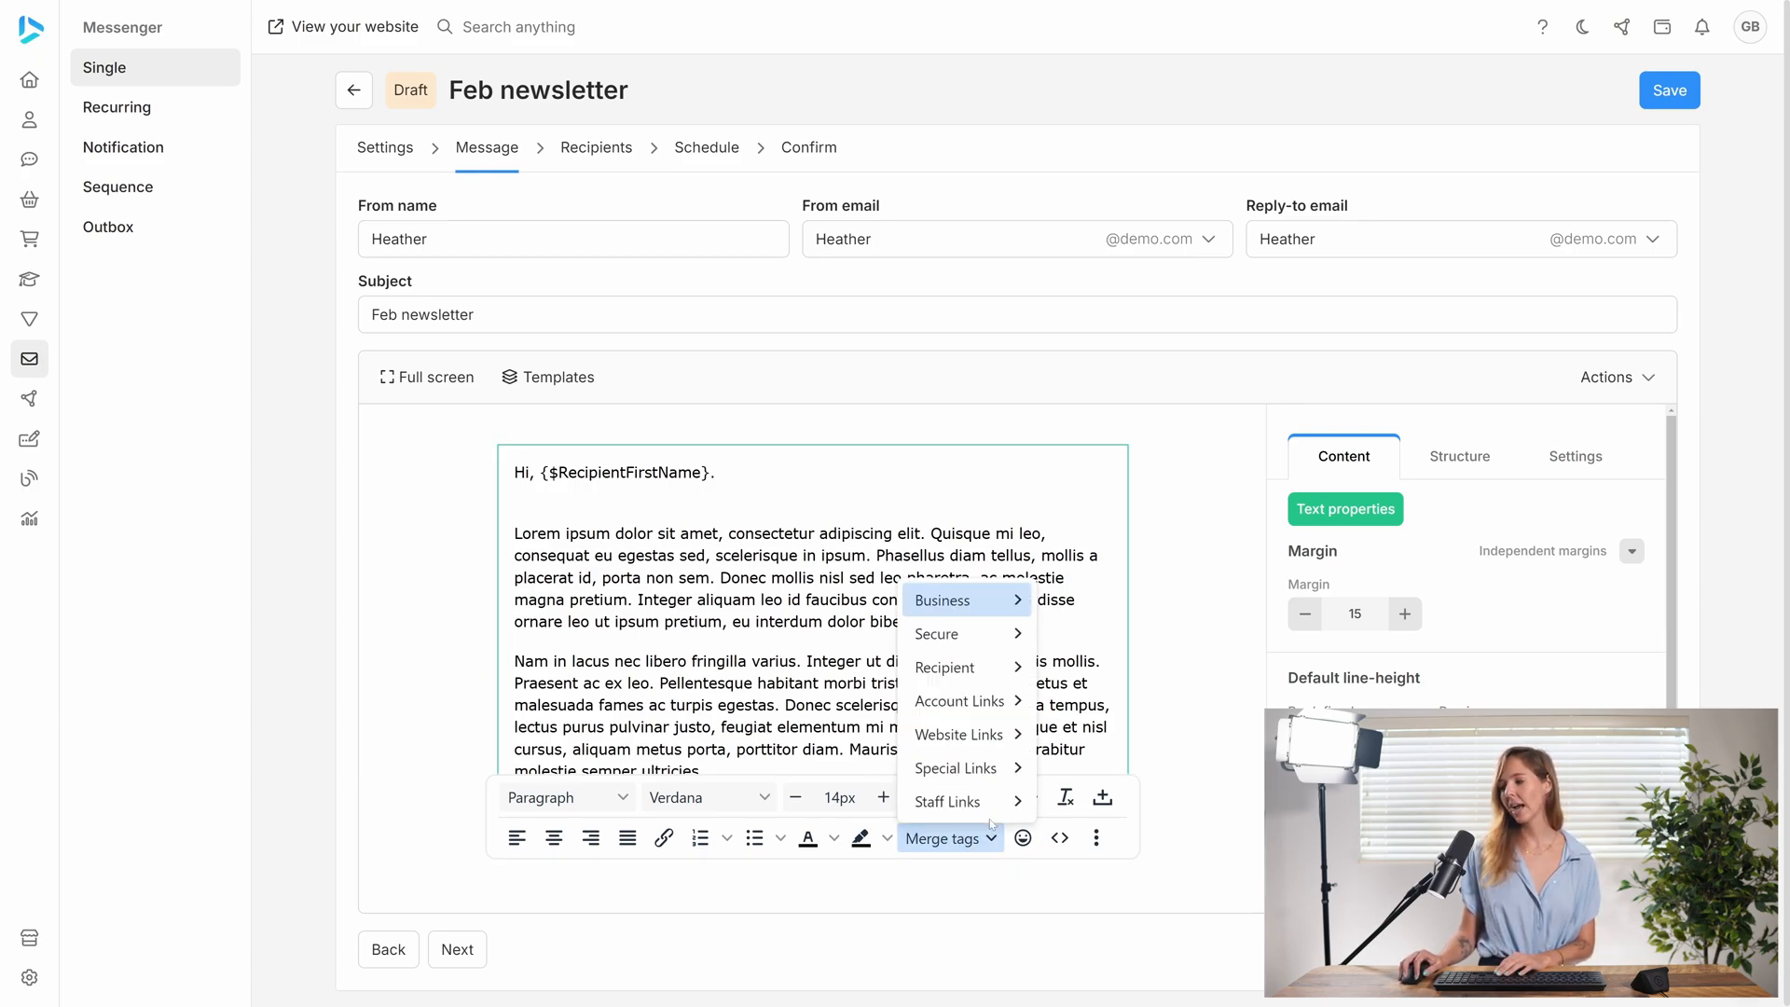
mouse_move(958, 764)
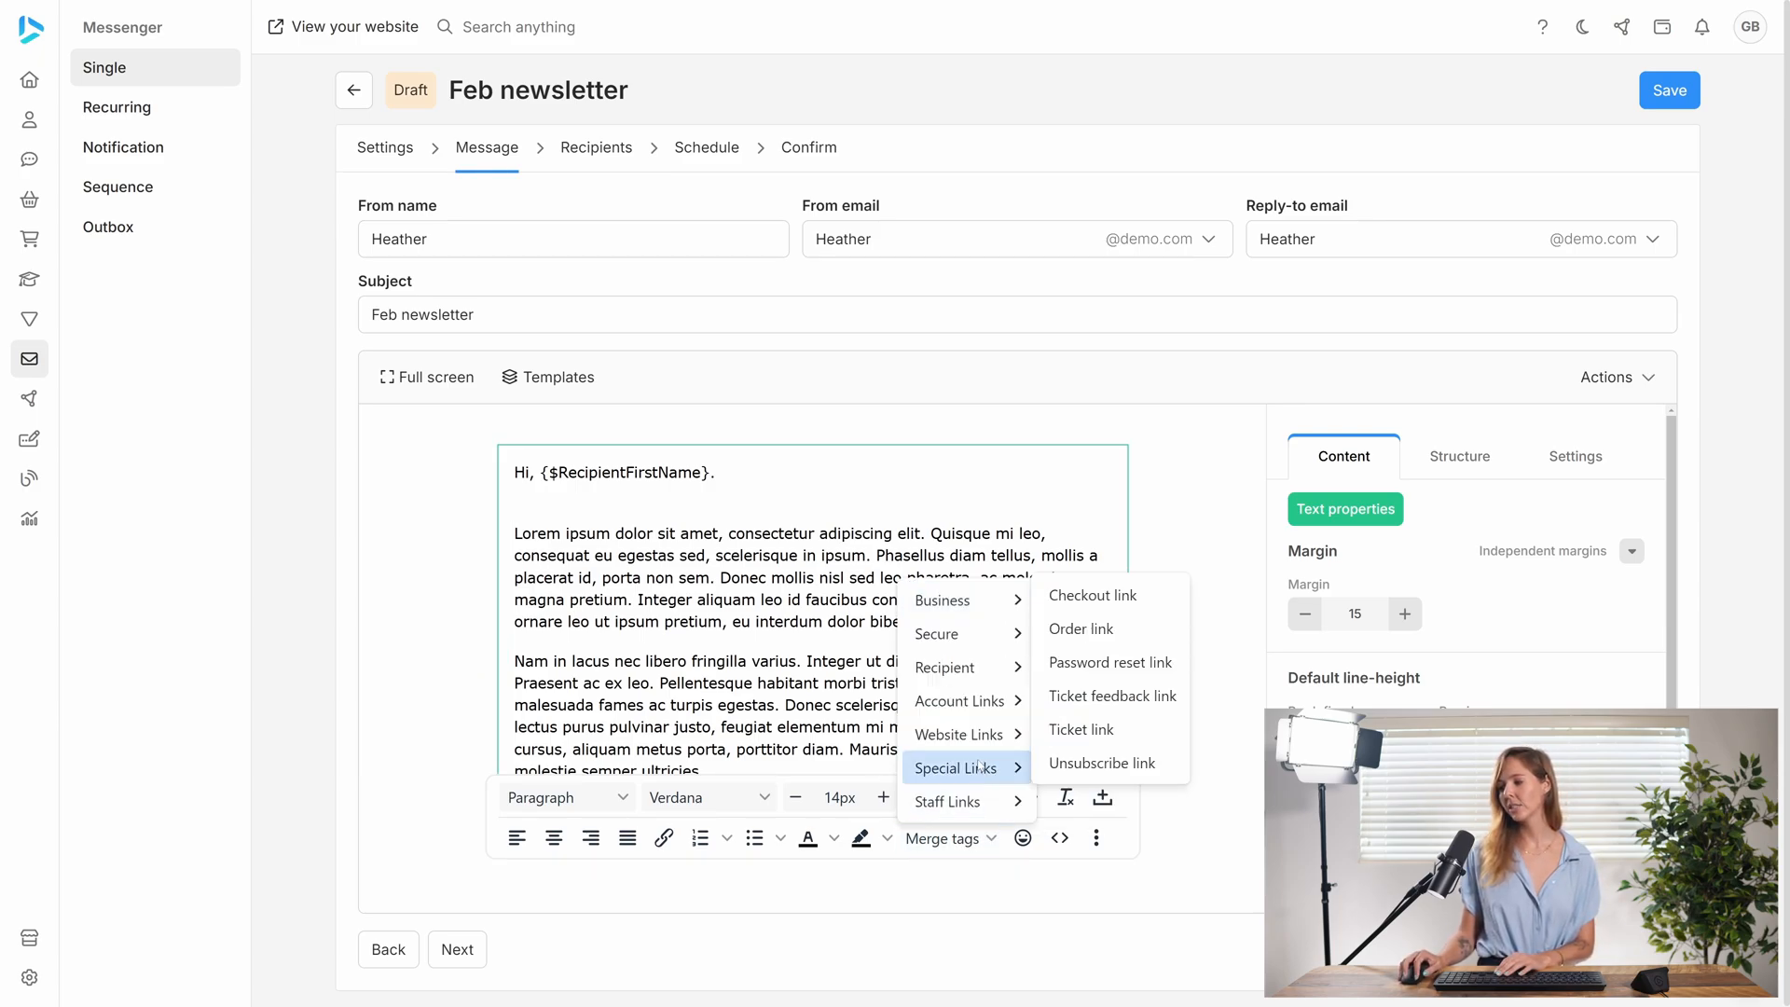
click(1110, 663)
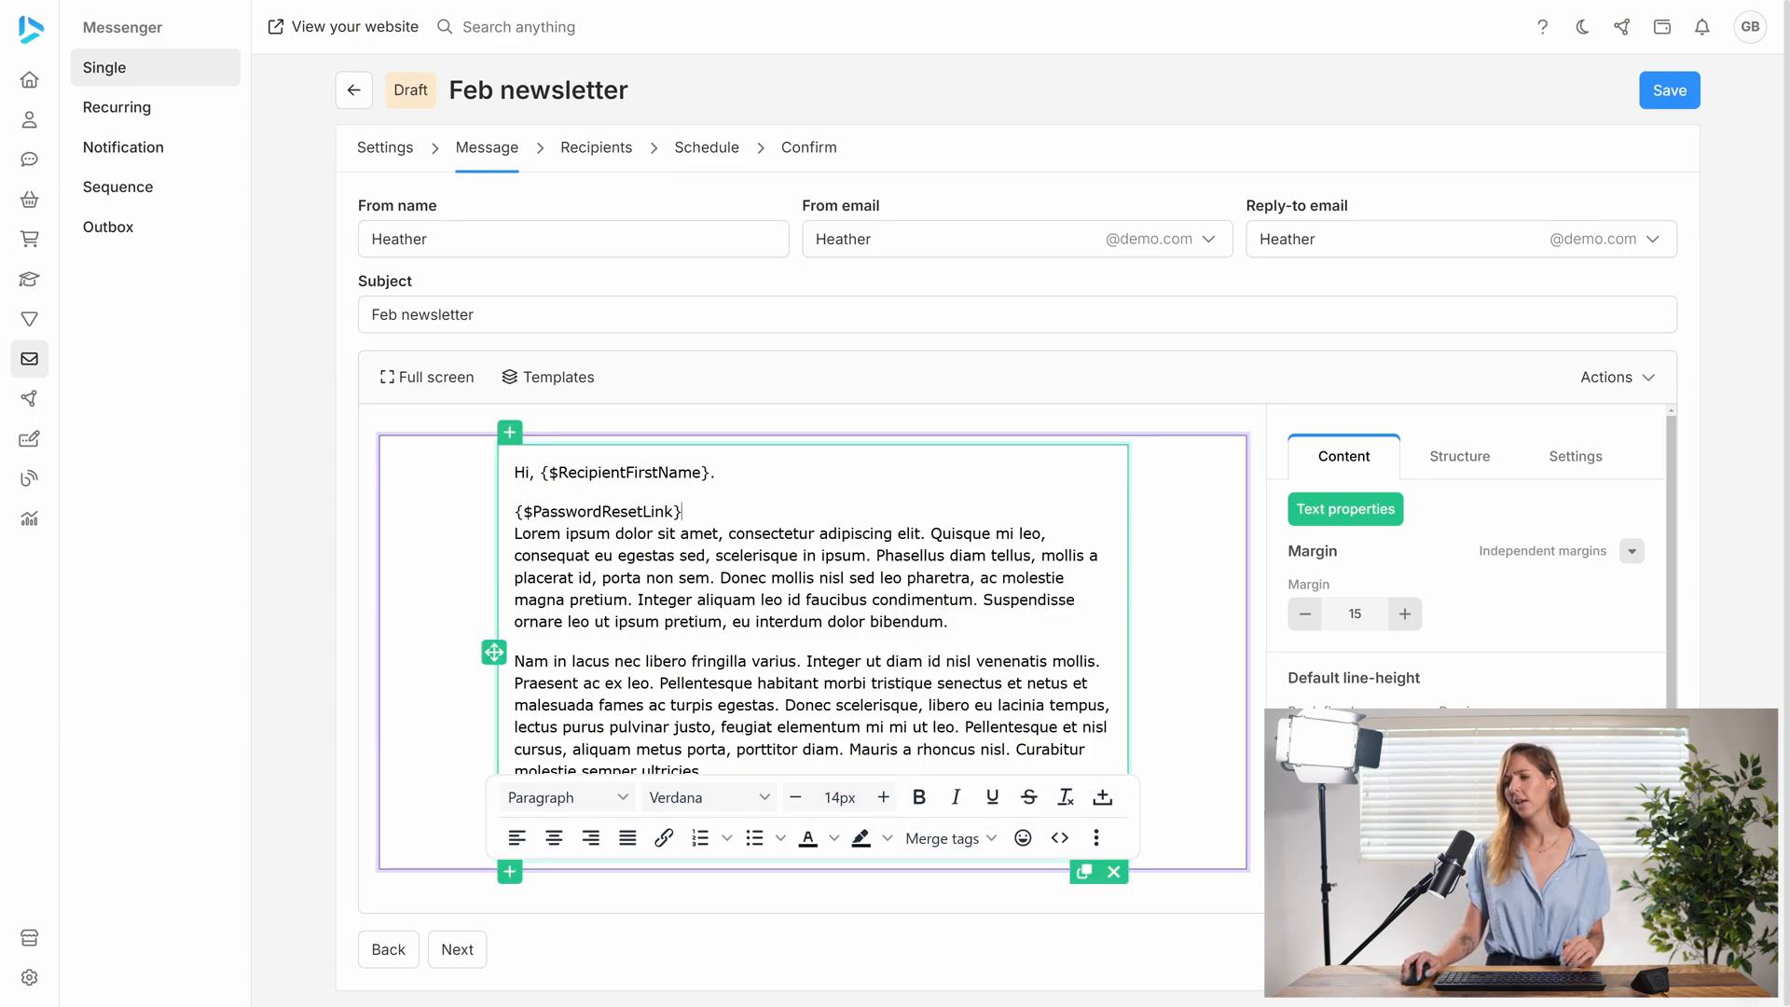
- Add a line break after the password reset link tag and look through the business, secure, recipient, account and website merge tags
key(Return)
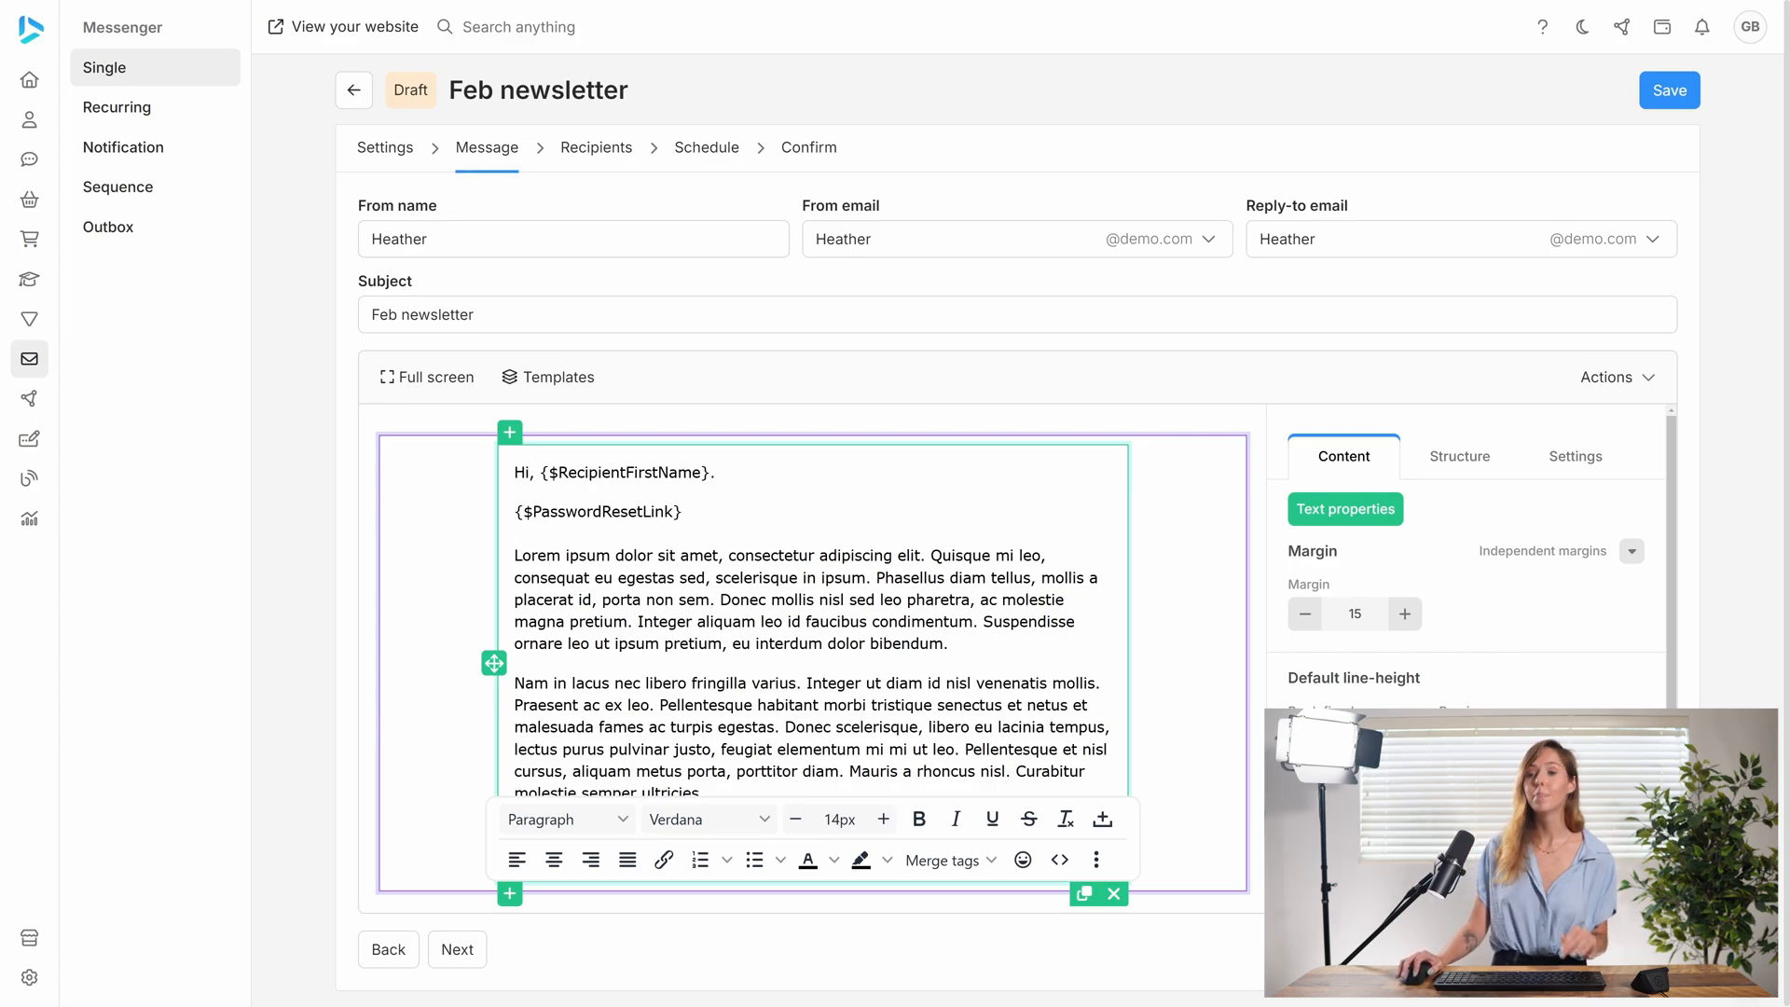
click(978, 862)
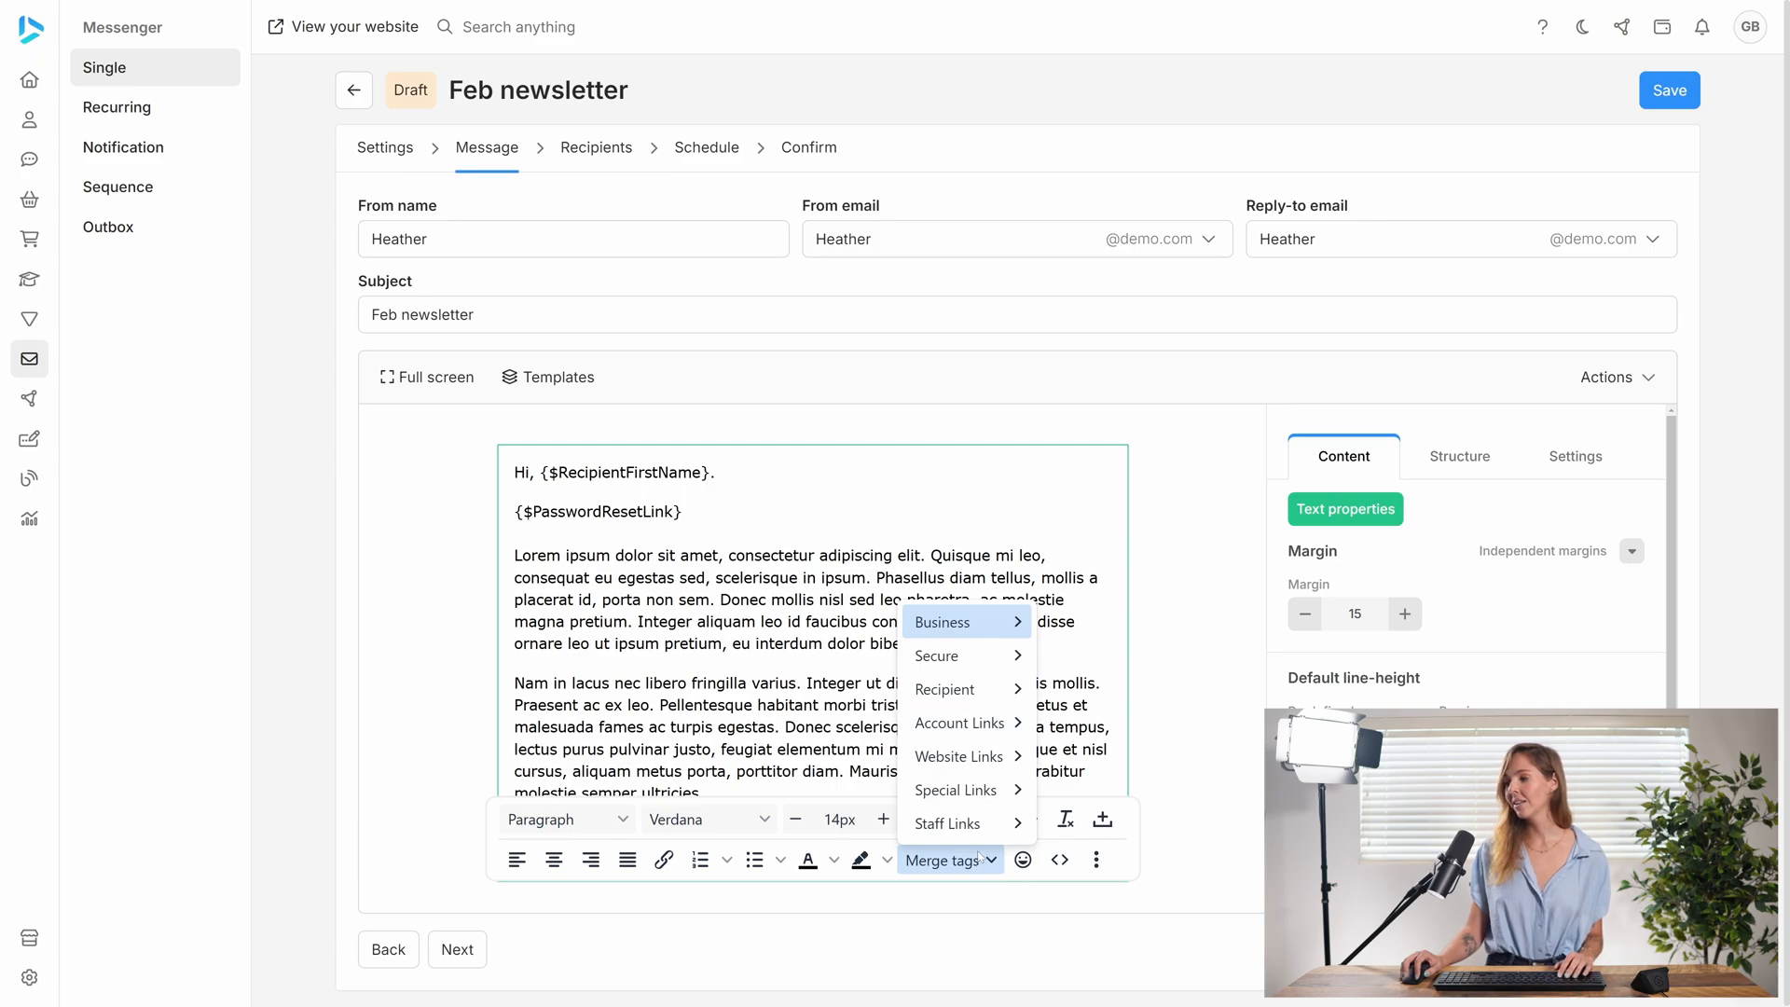
mouse_move(974, 694)
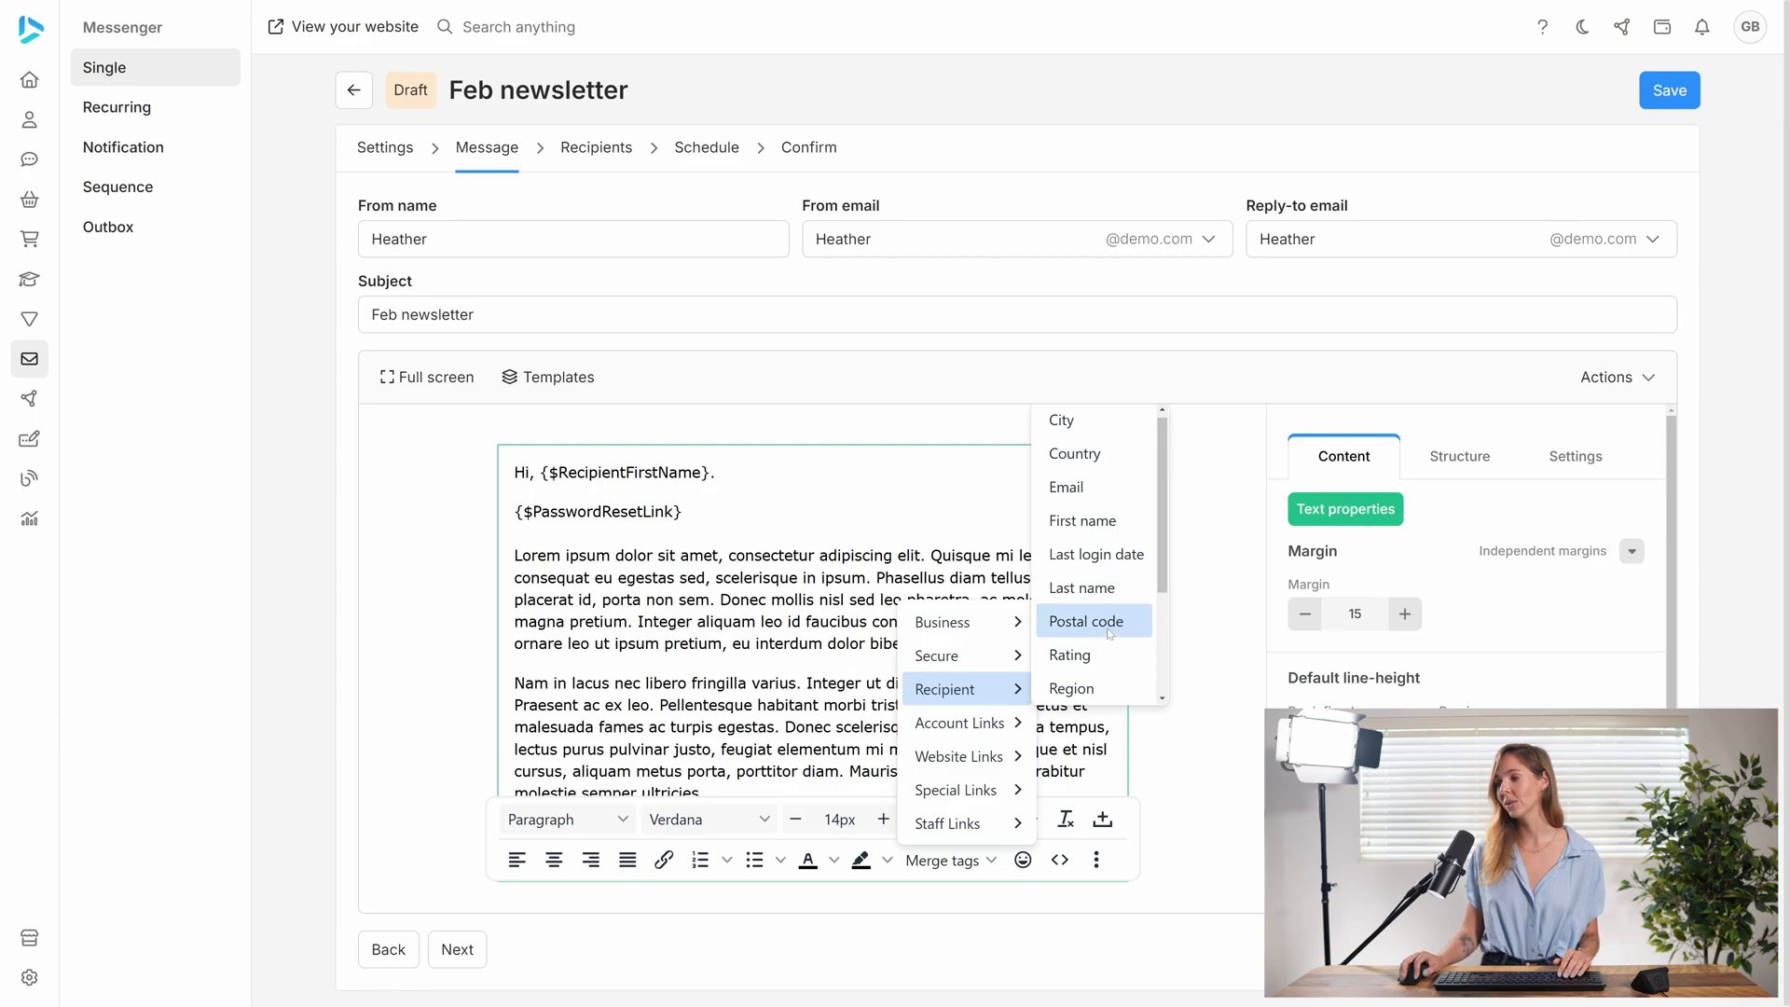
scroll(1098, 643, down, 2)
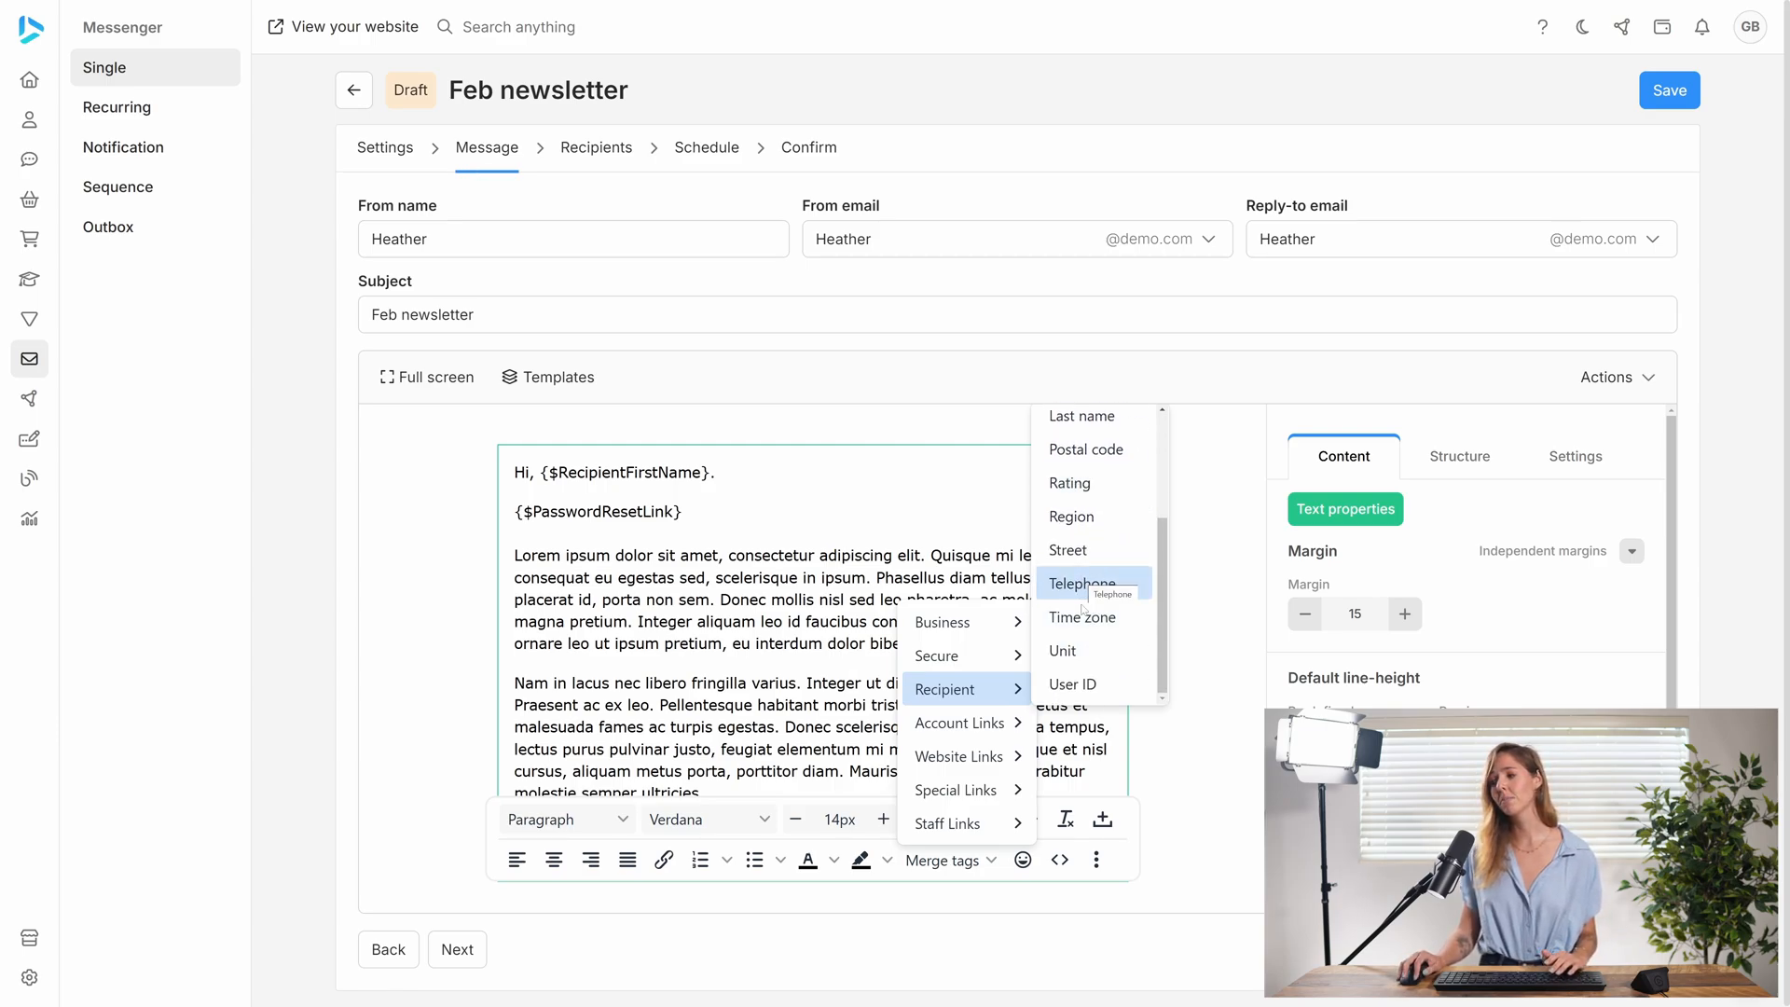
mouse_move(989, 657)
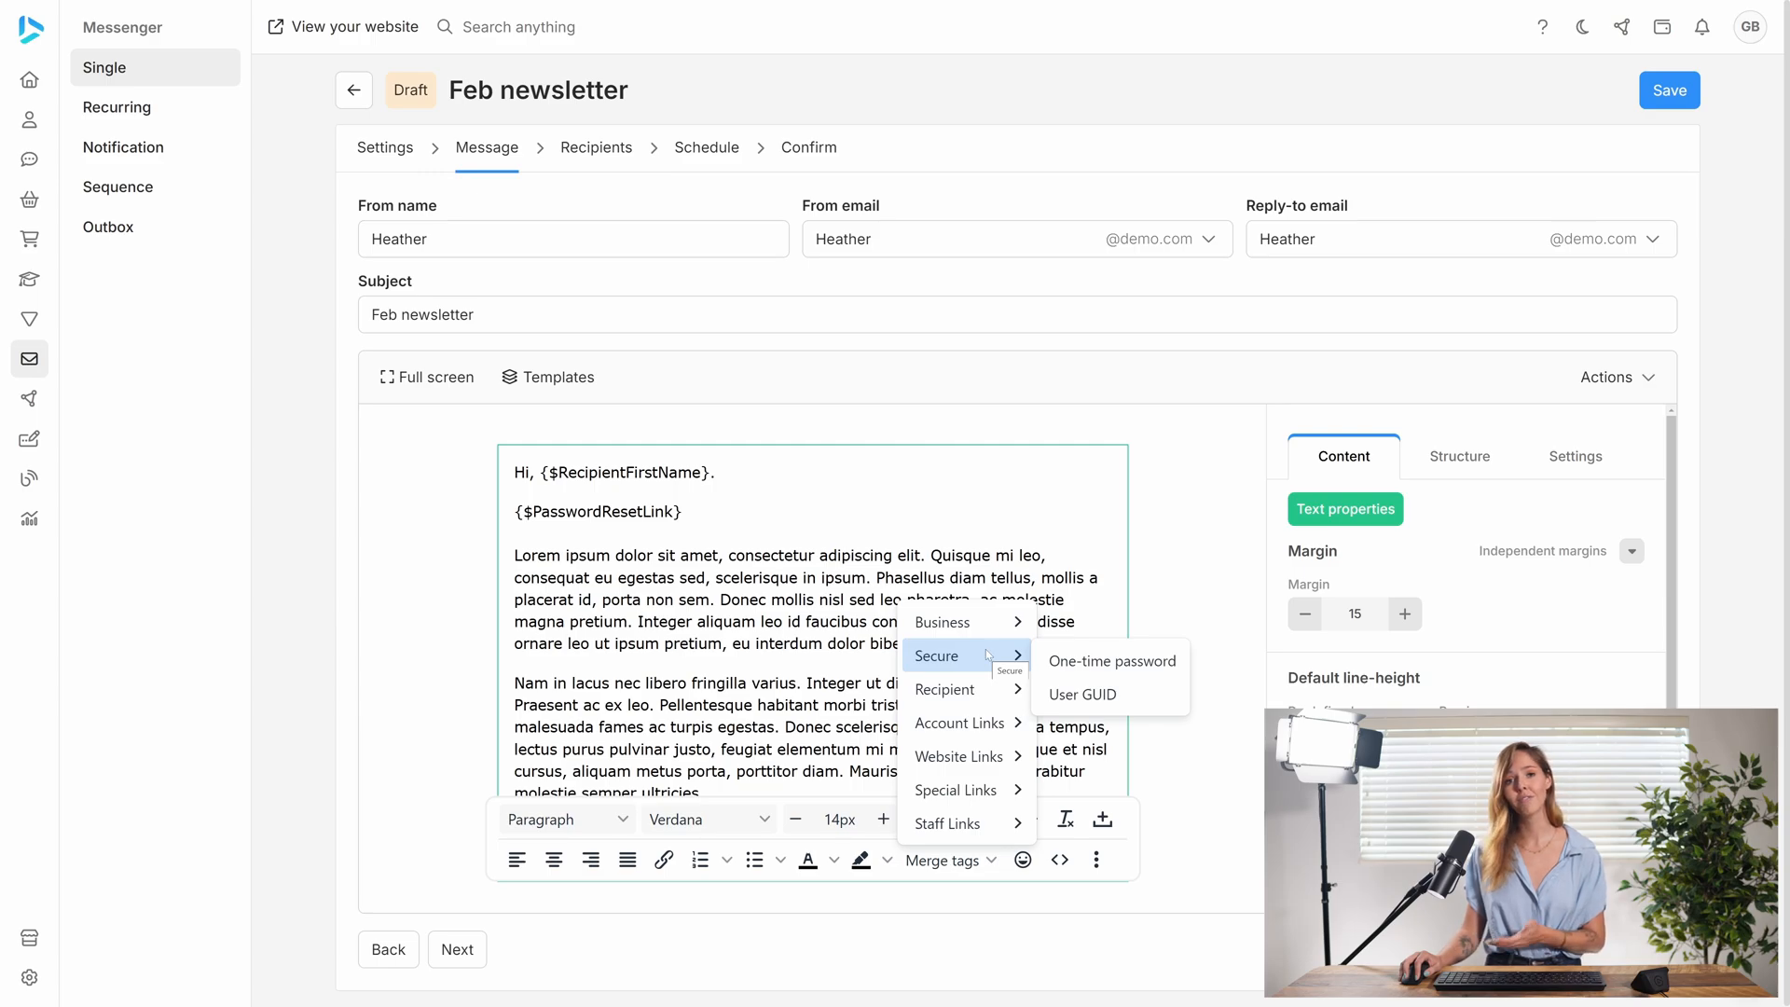
mouse_move(957, 629)
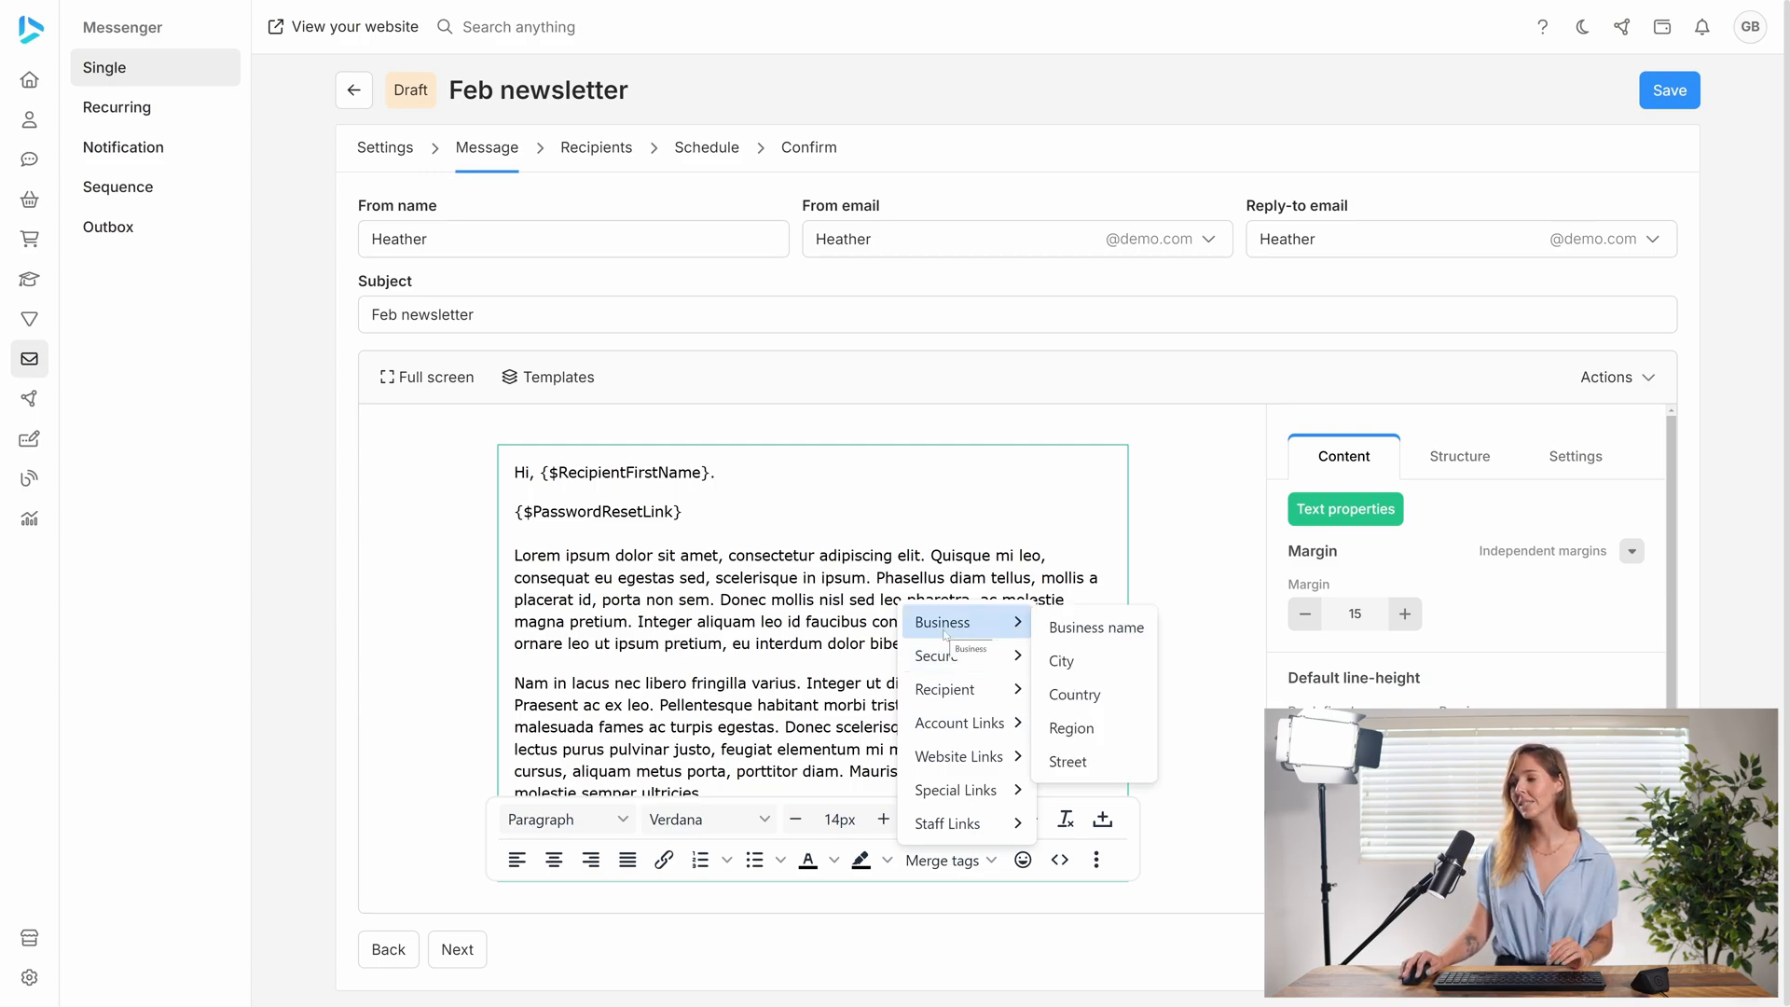
mouse_move(964, 738)
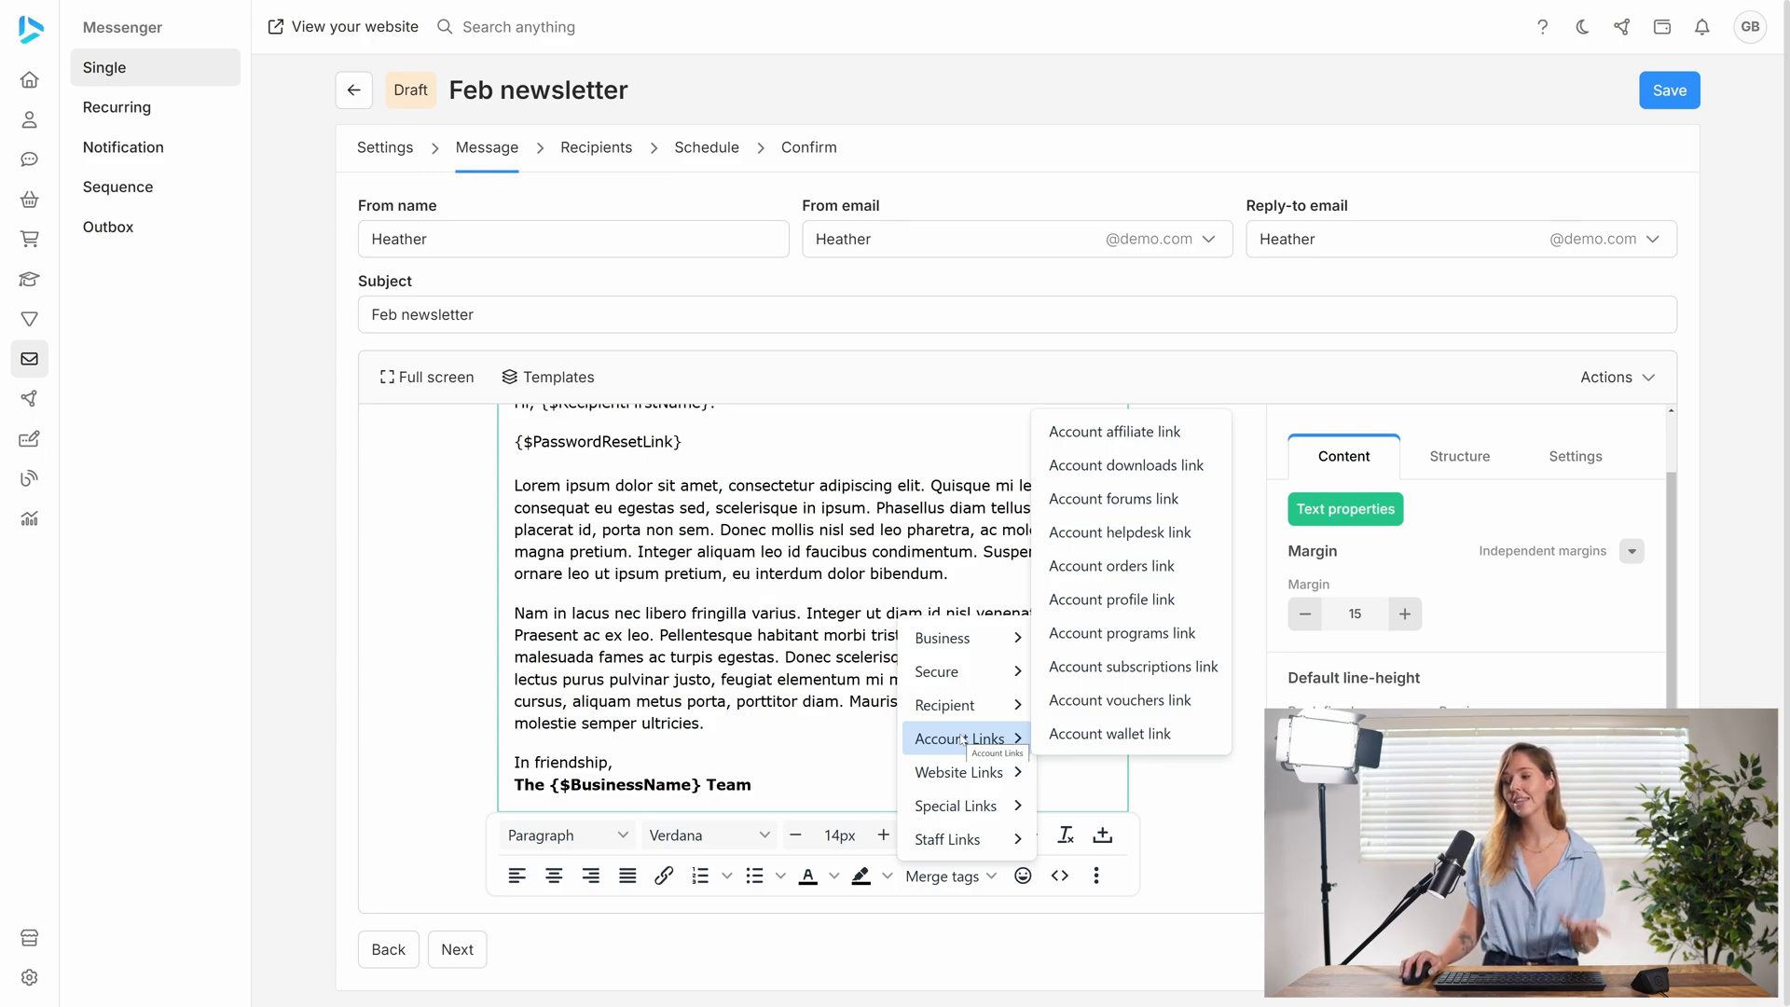
mouse_move(970, 776)
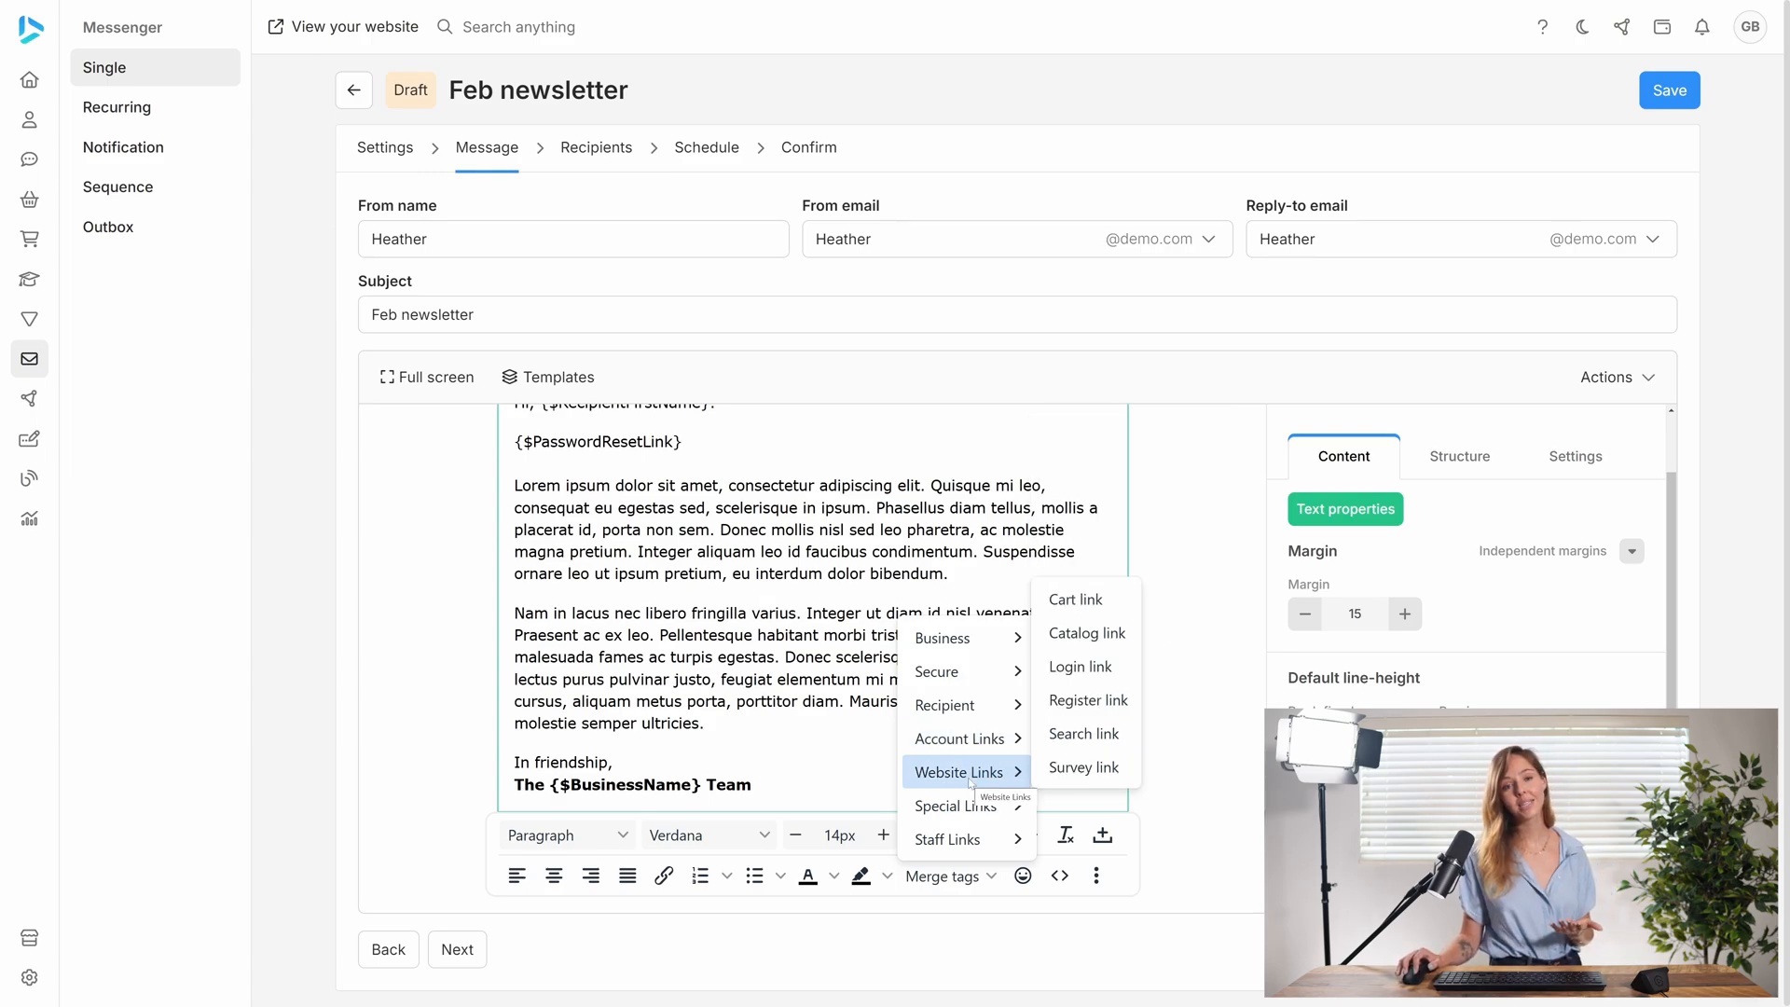
mouse_move(910, 822)
click(703, 656)
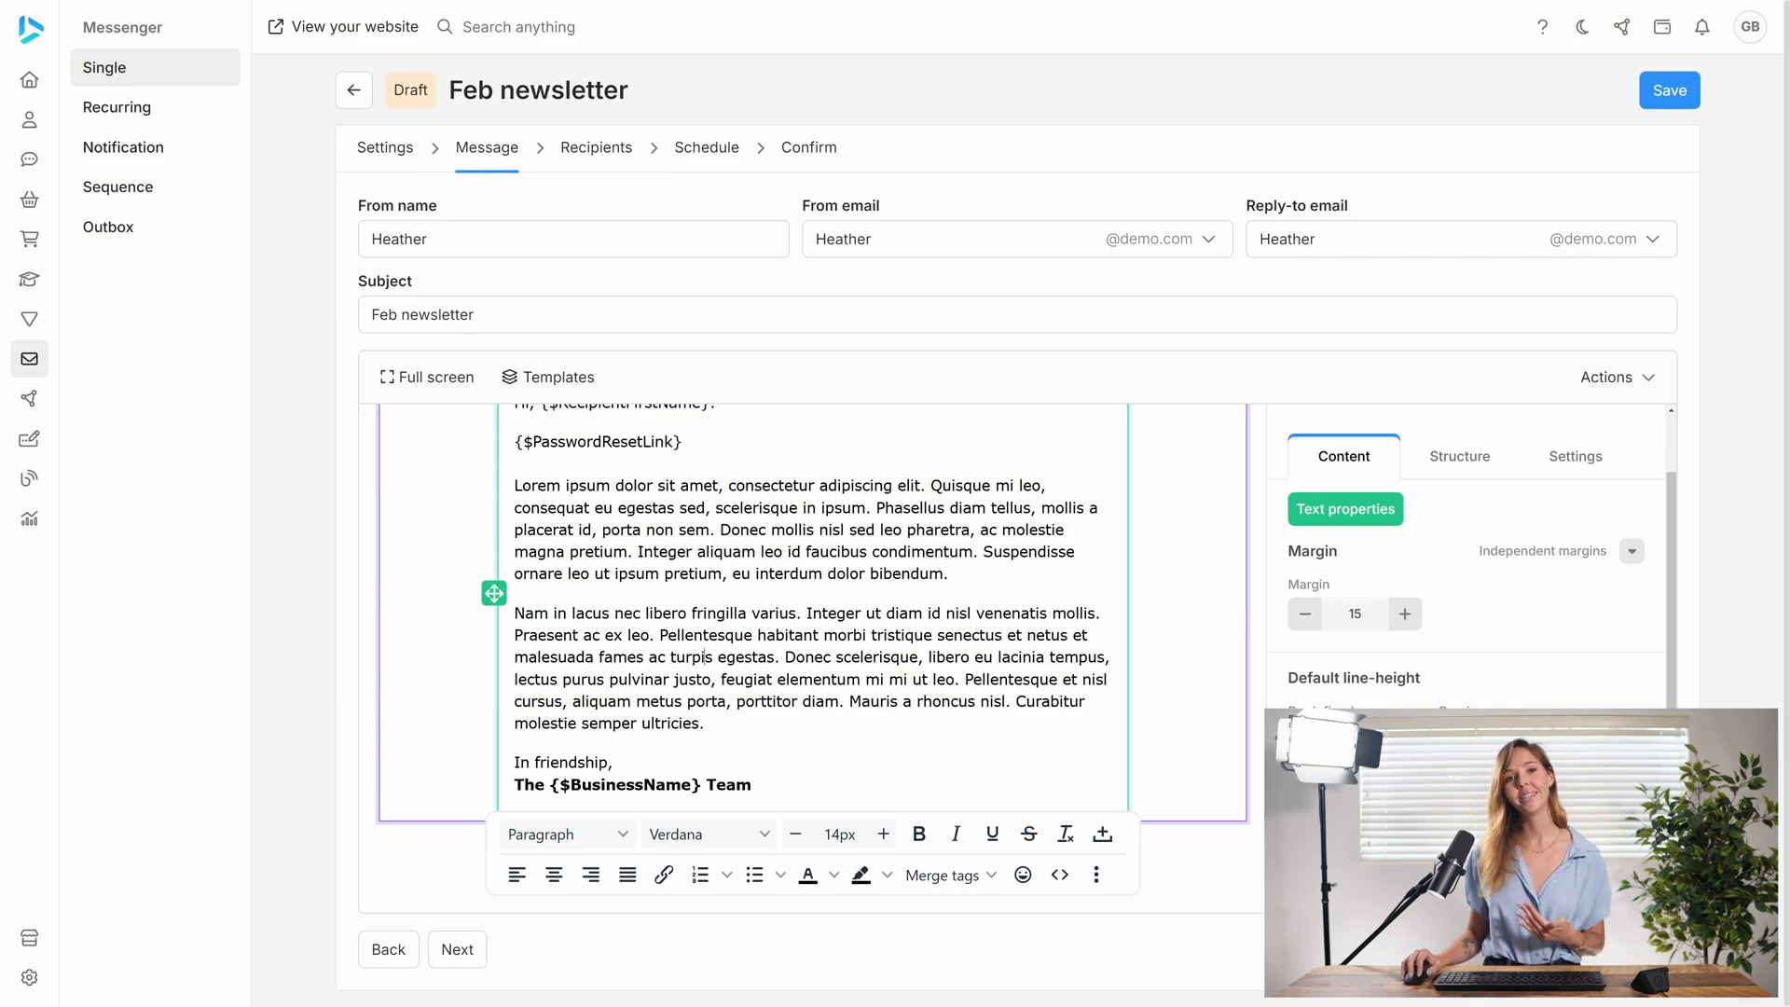
- Proceed to the recipients stage and check which contact lists are selected for the newsletter
scroll(811, 606, up, 1)
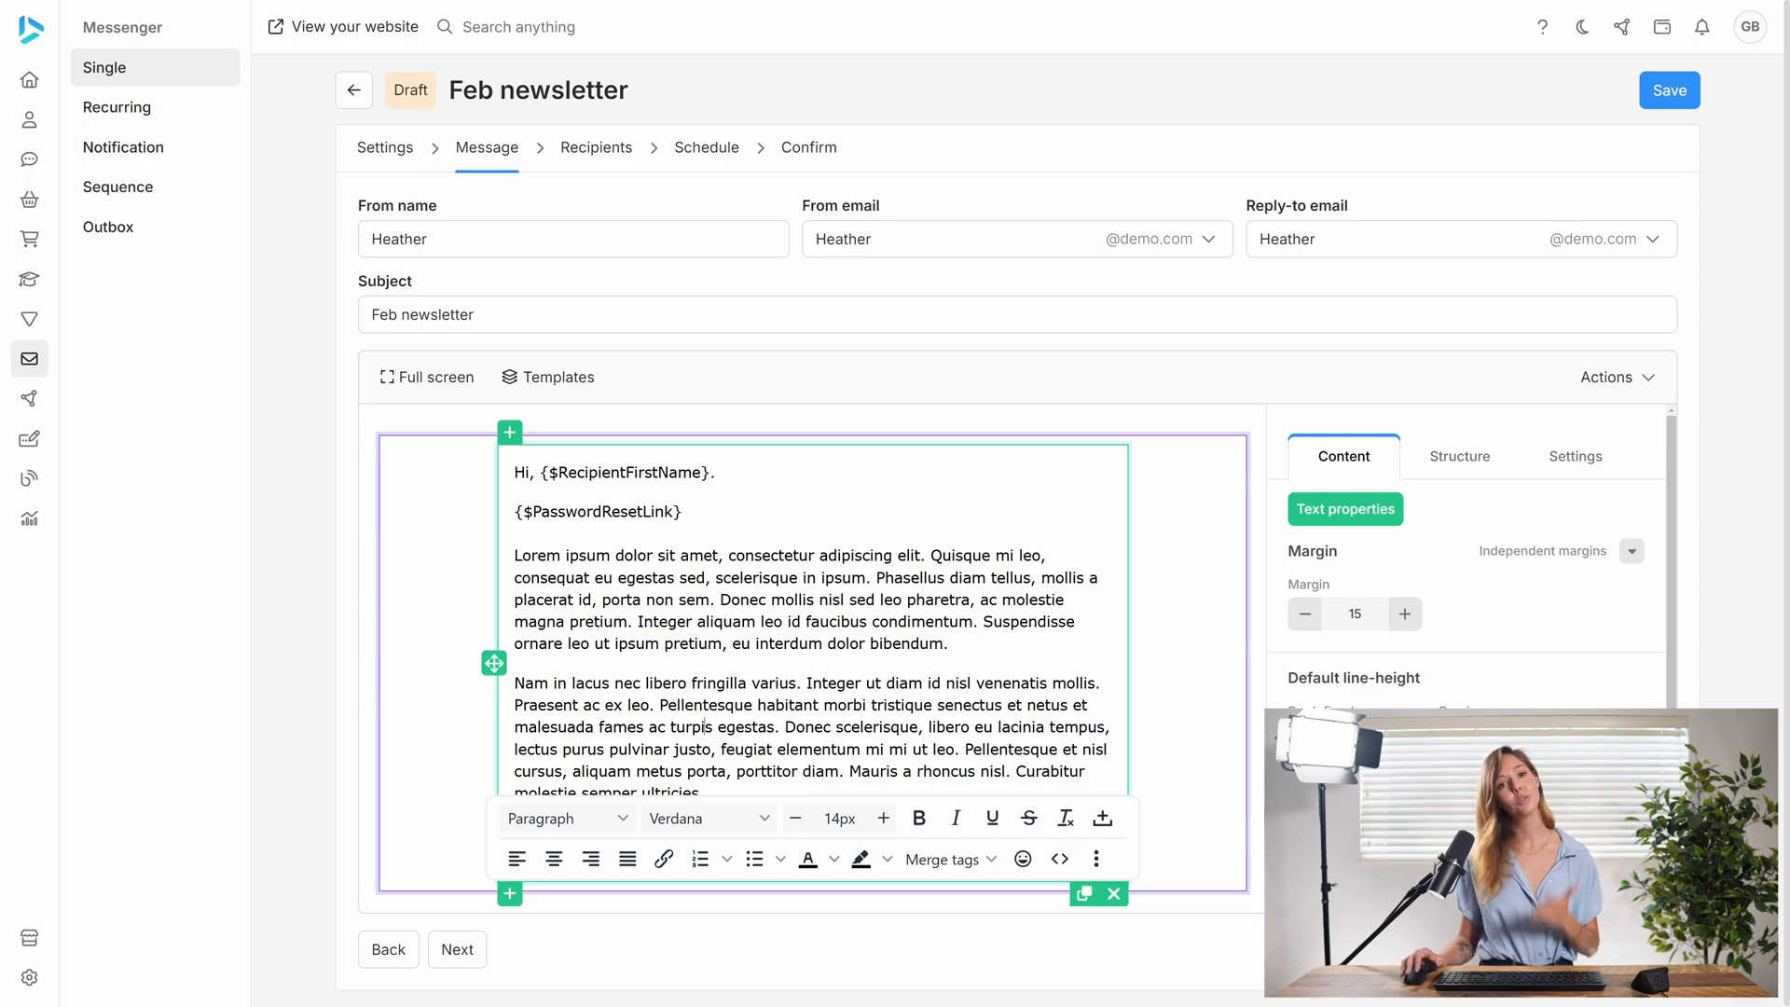
click(471, 949)
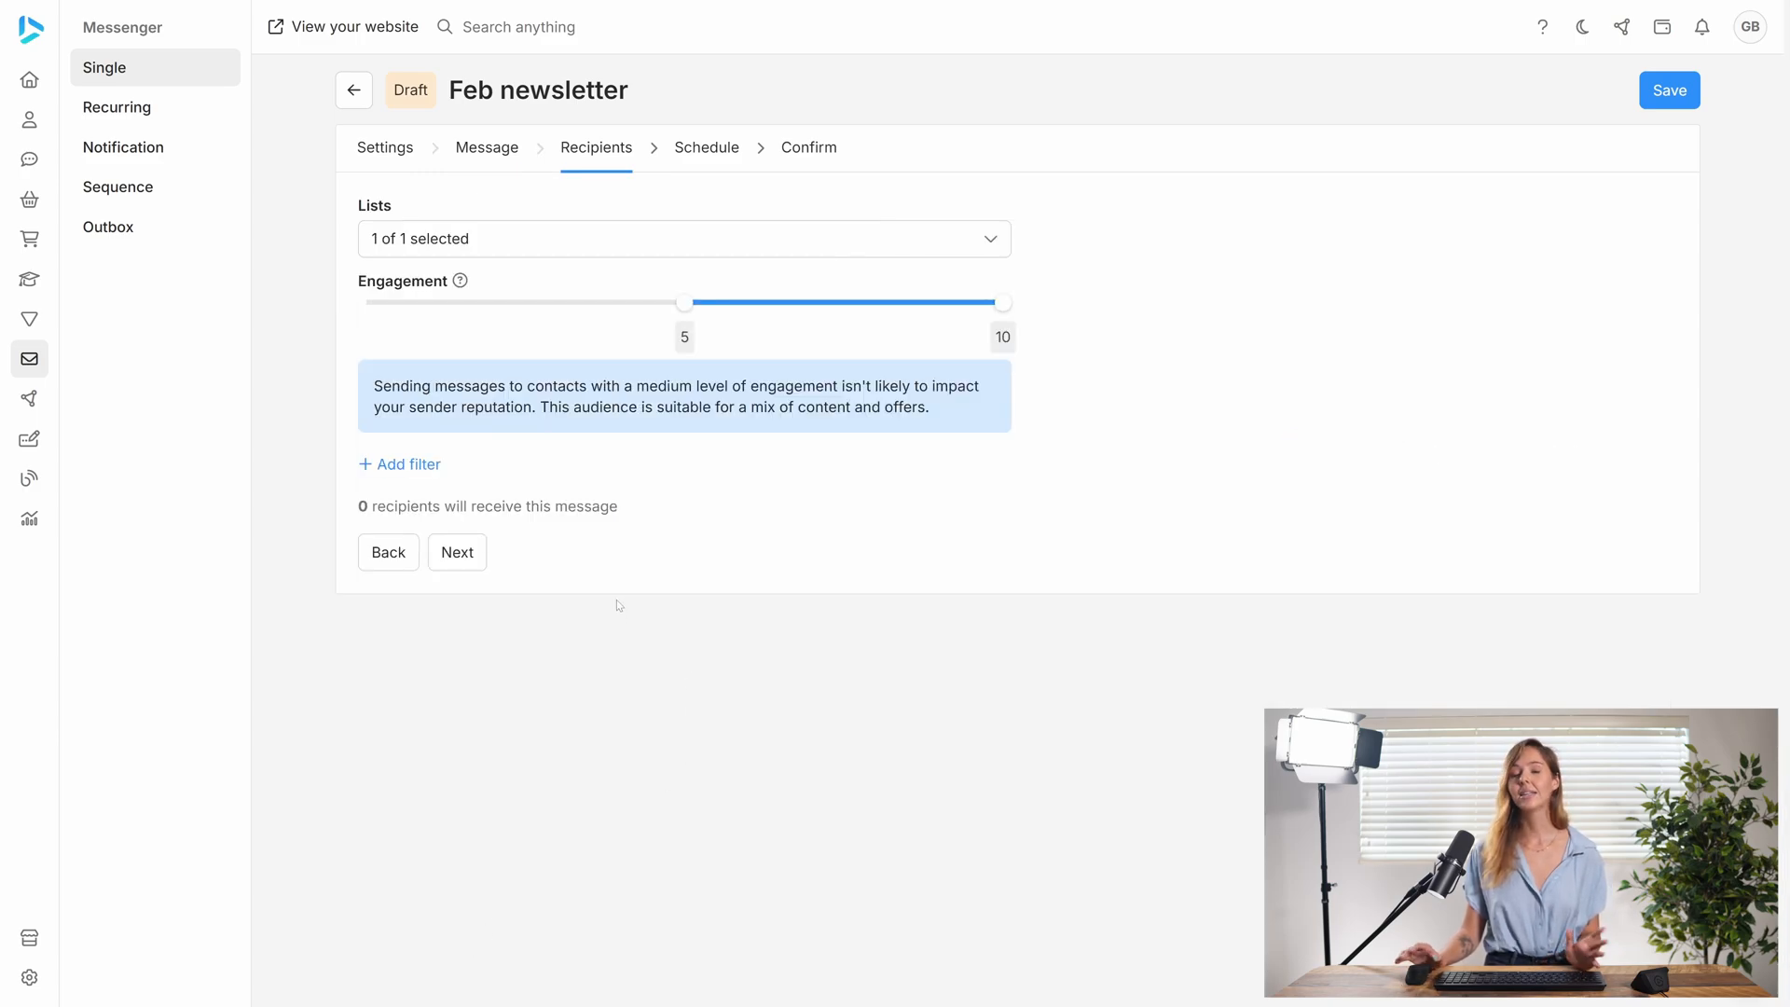
click(512, 233)
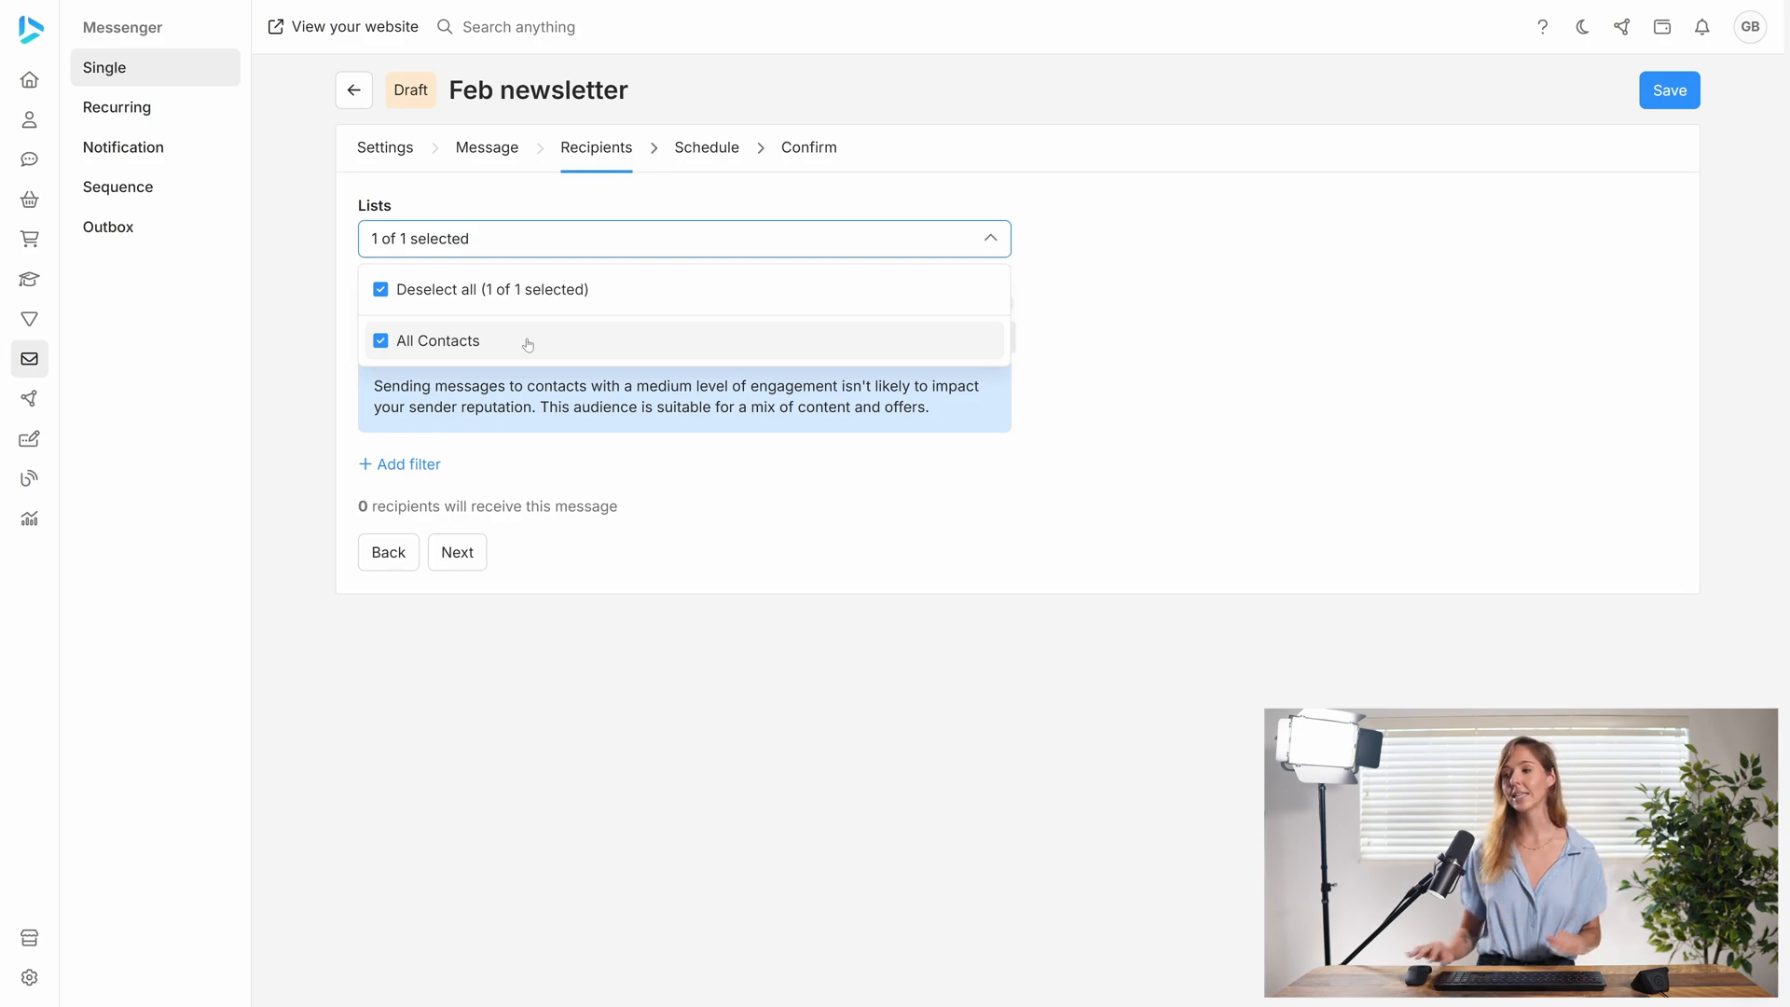
click(589, 240)
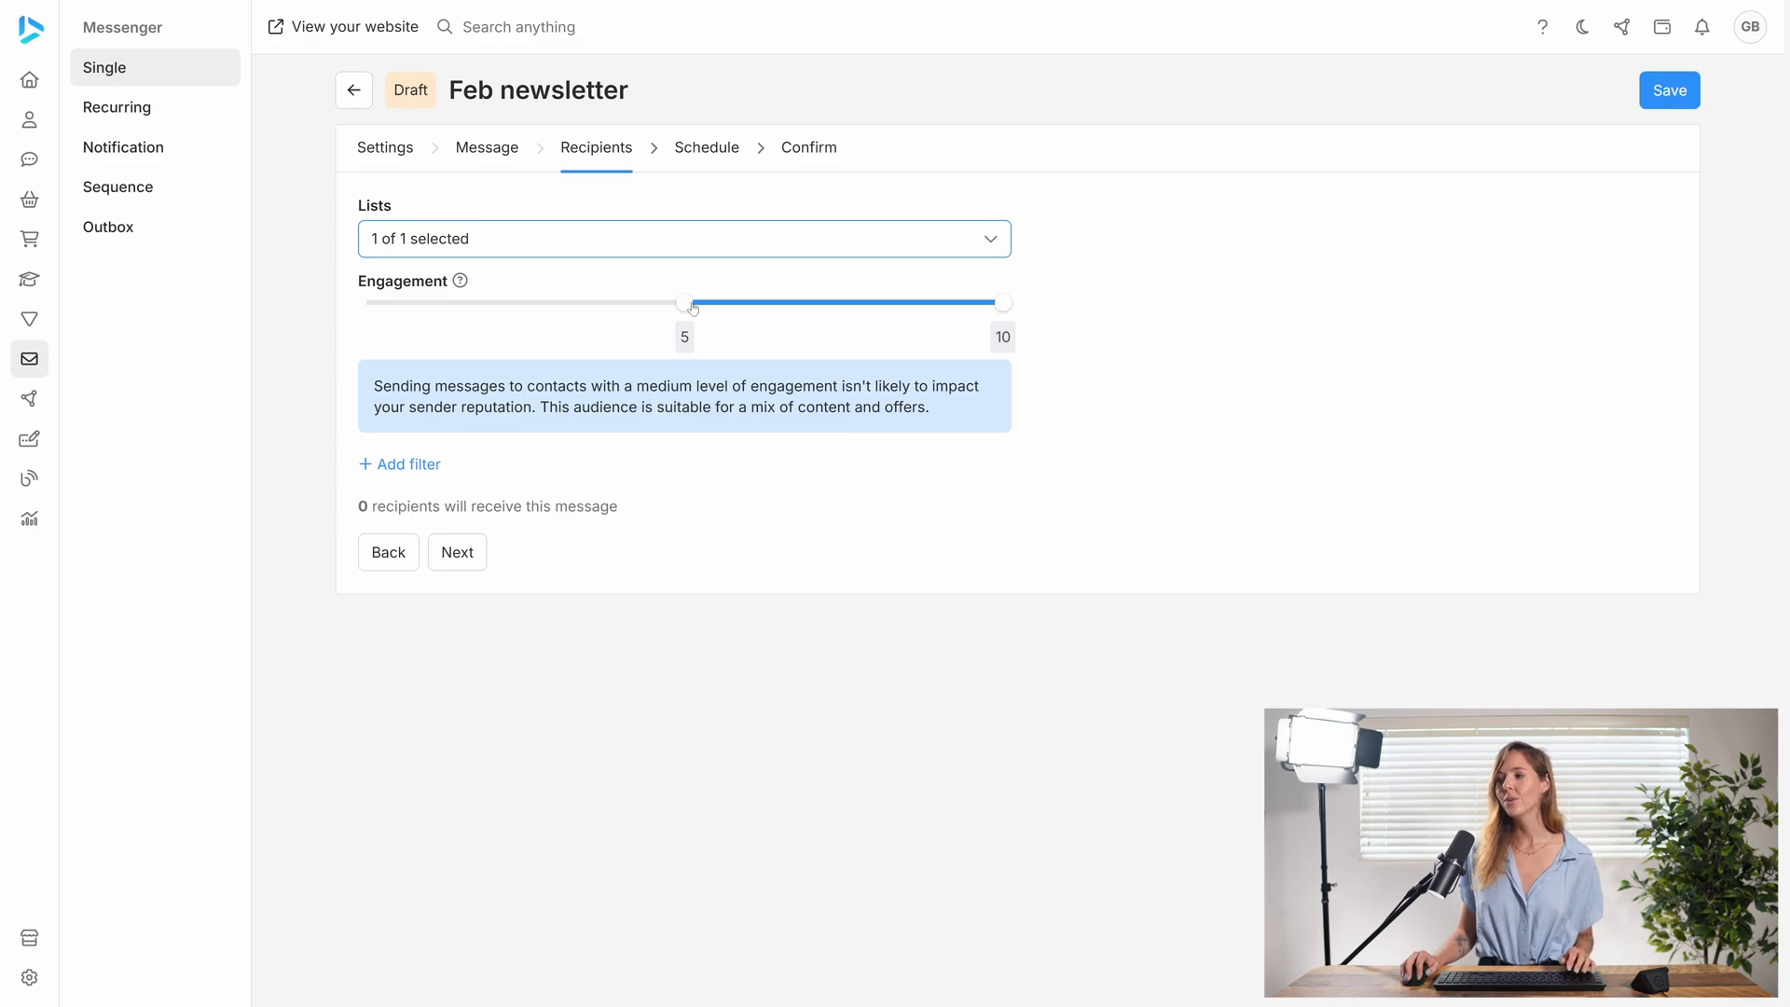
- Try minimum engagement ratings of 3, 0, 4 and 7 for the recipients, and restore the minimum to 5
drag(679, 306, 557, 304)
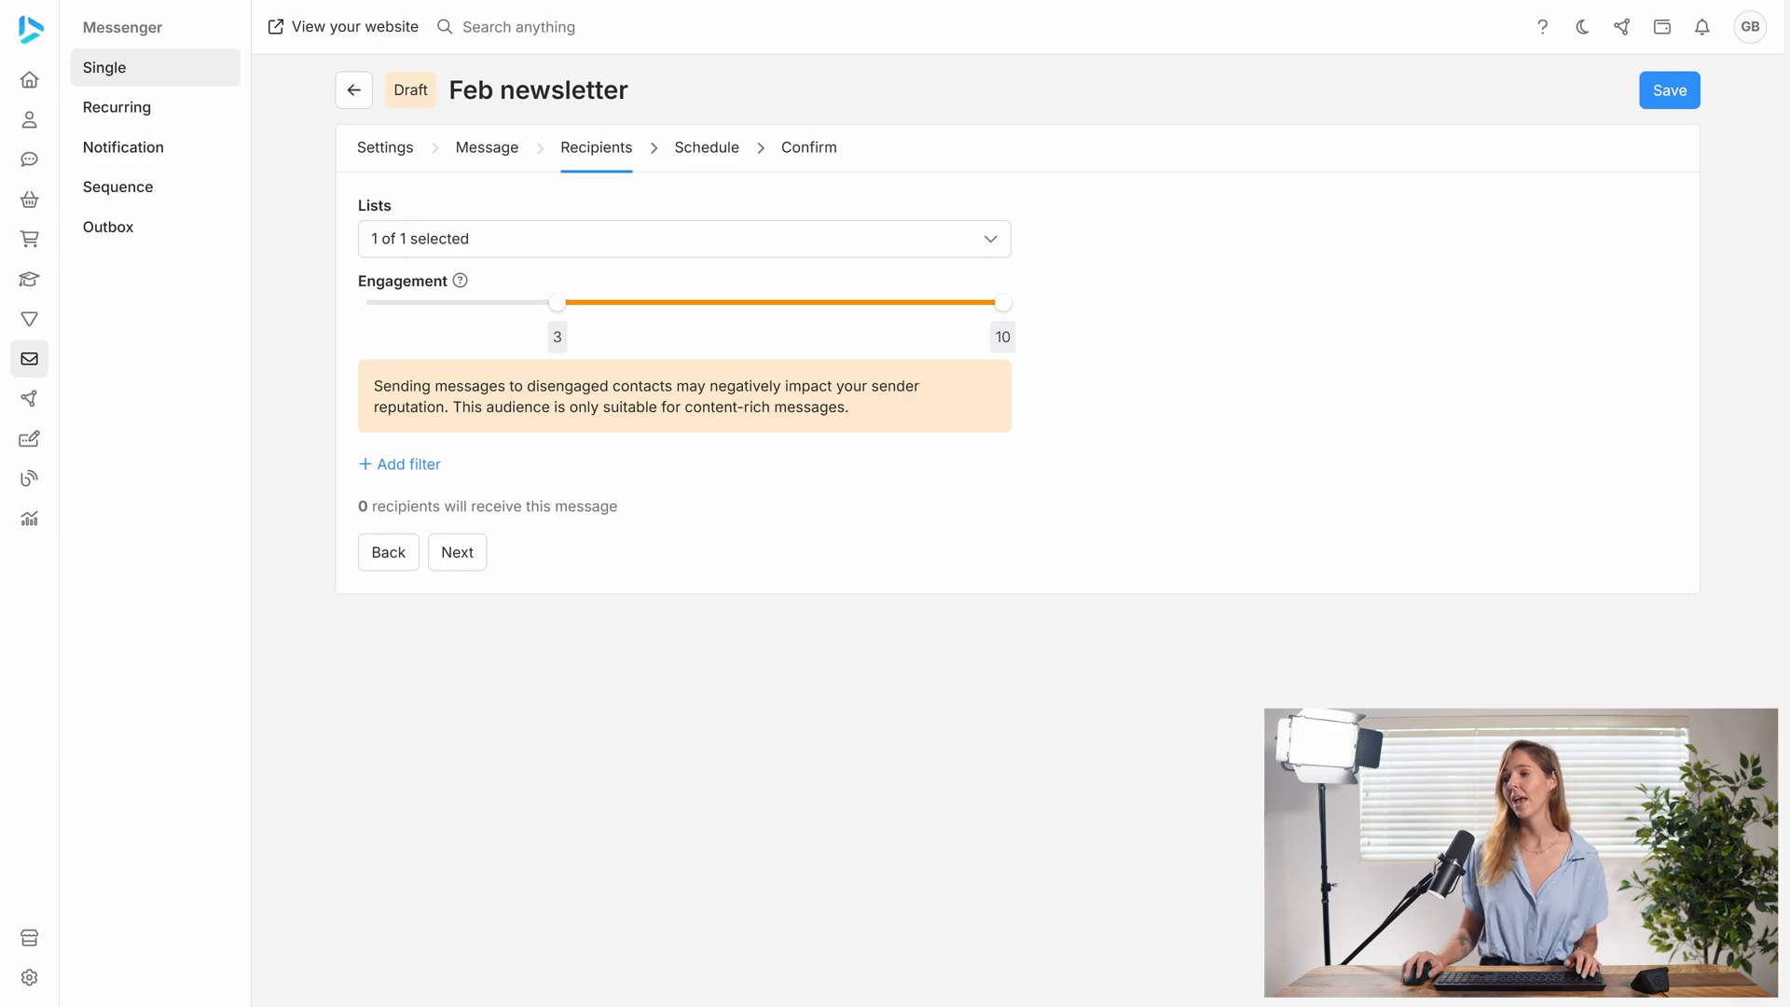
drag(558, 303, 381, 312)
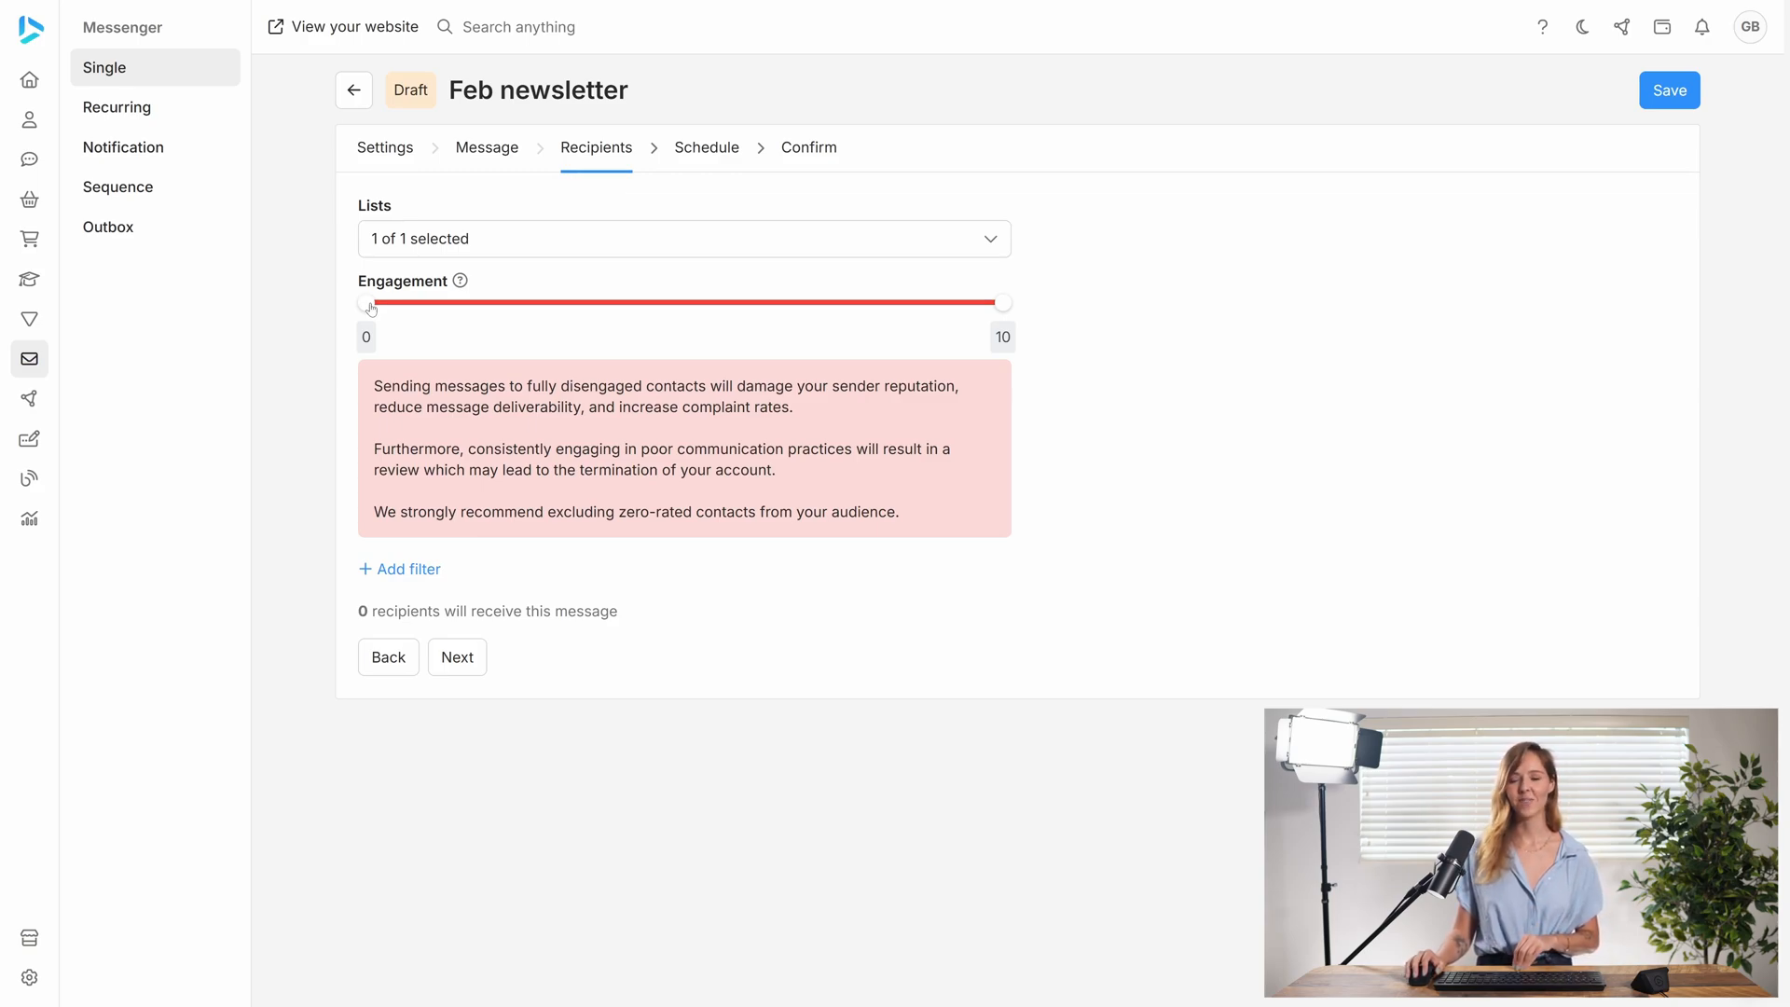
drag(371, 309, 625, 309)
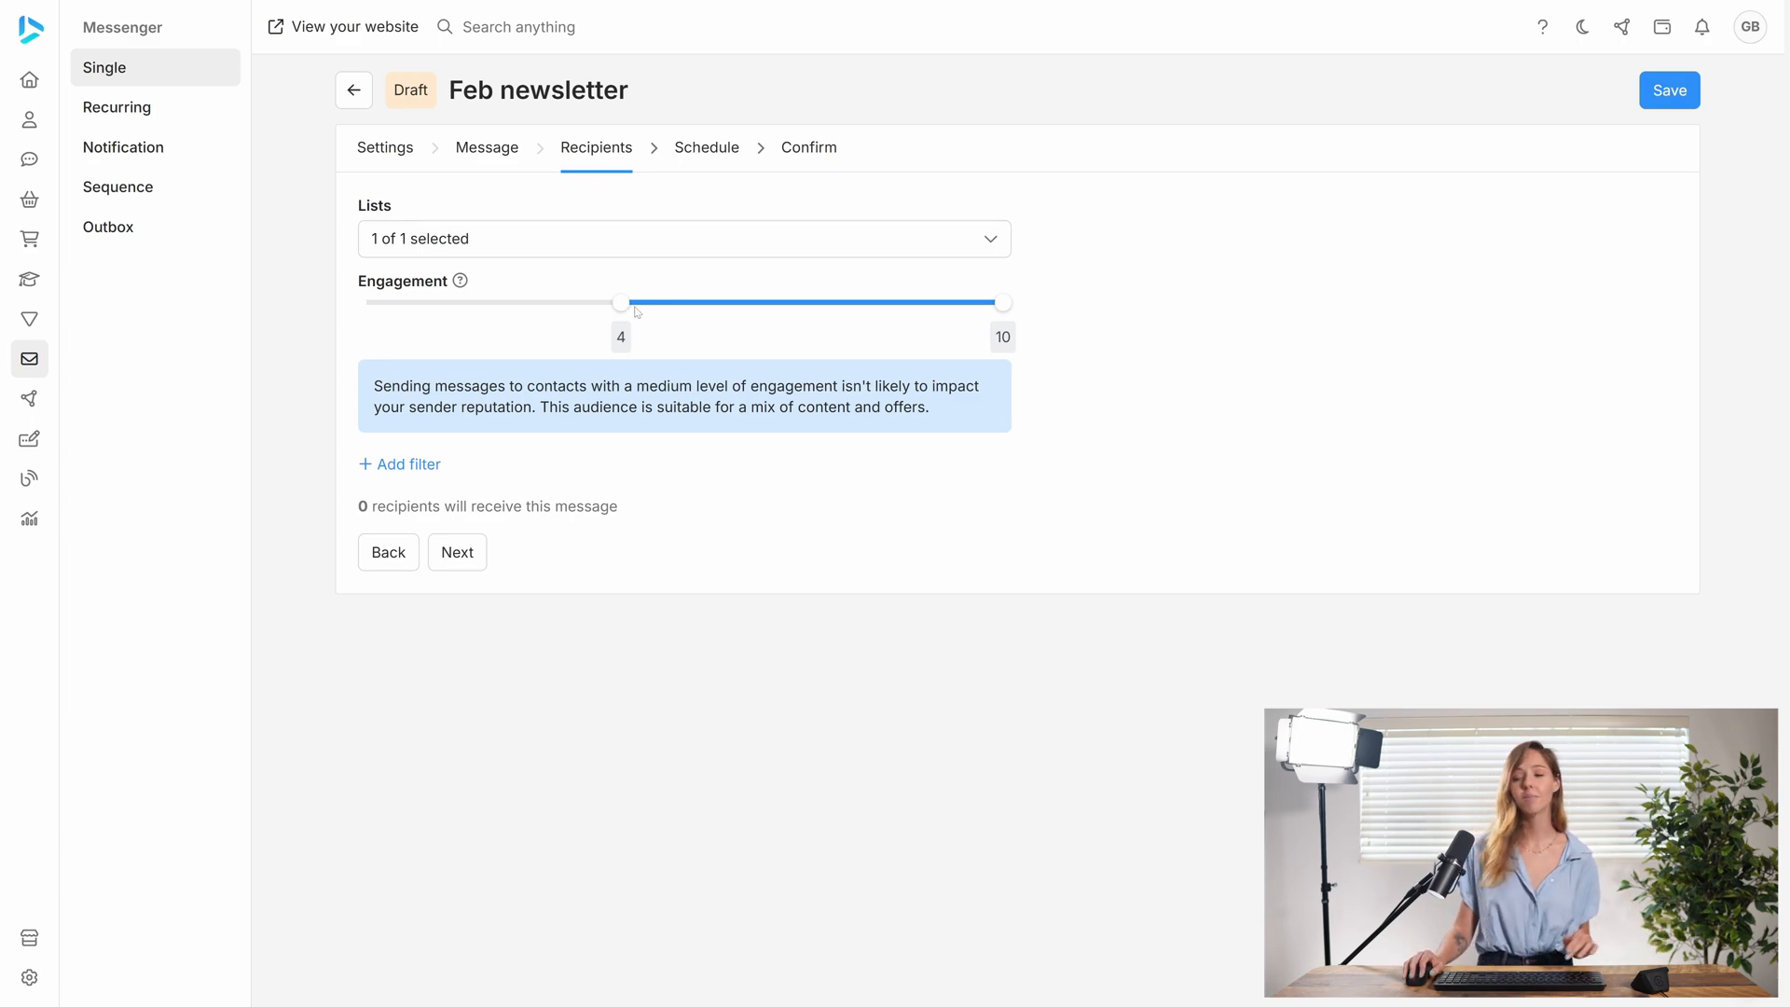
drag(622, 304, 846, 312)
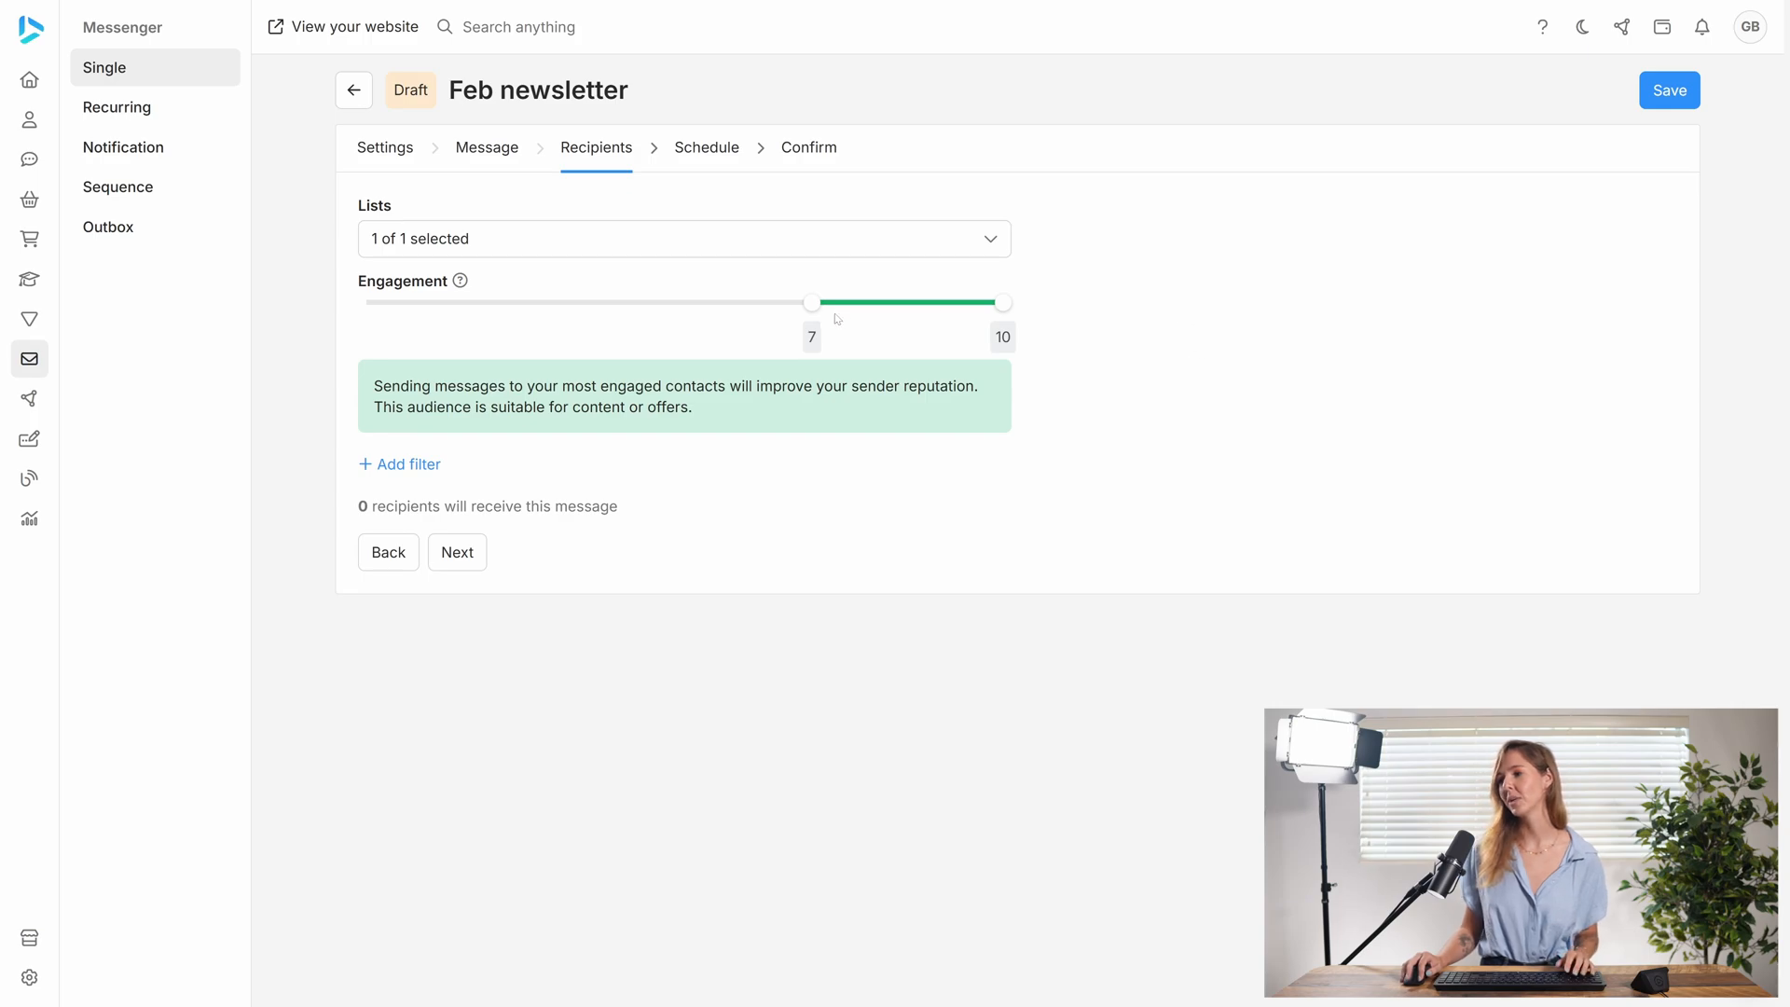
drag(810, 303, 668, 315)
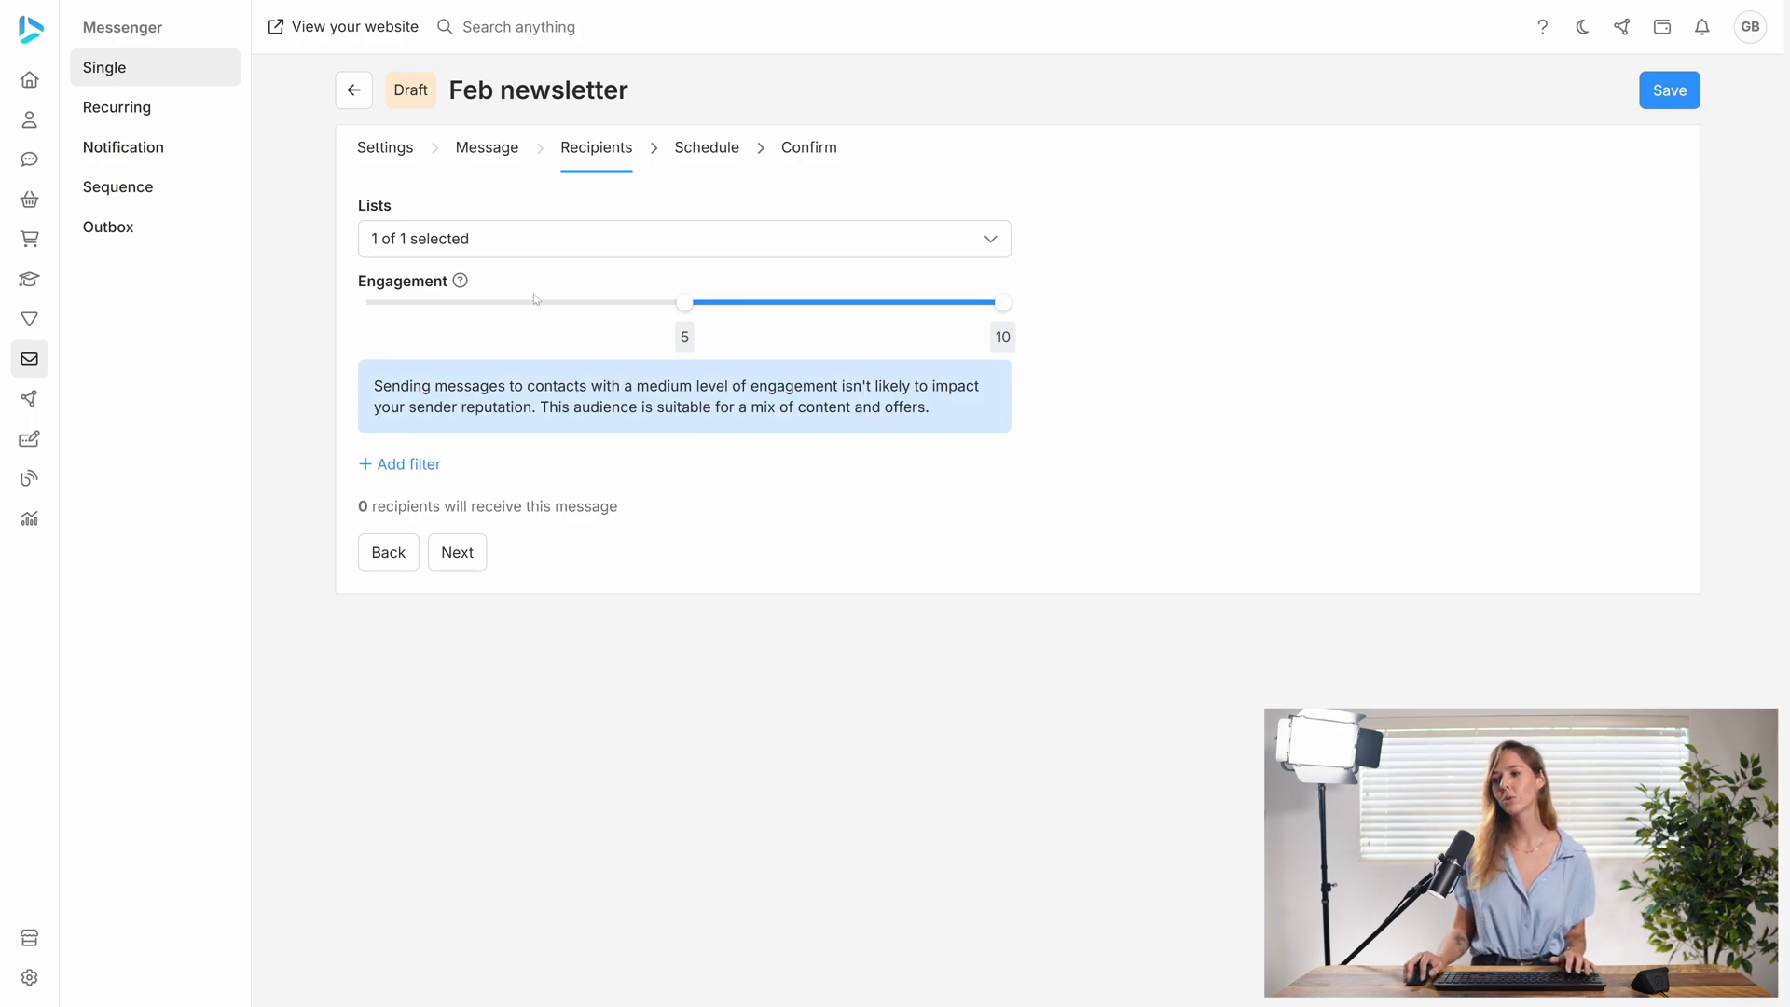
mouse_move(469, 283)
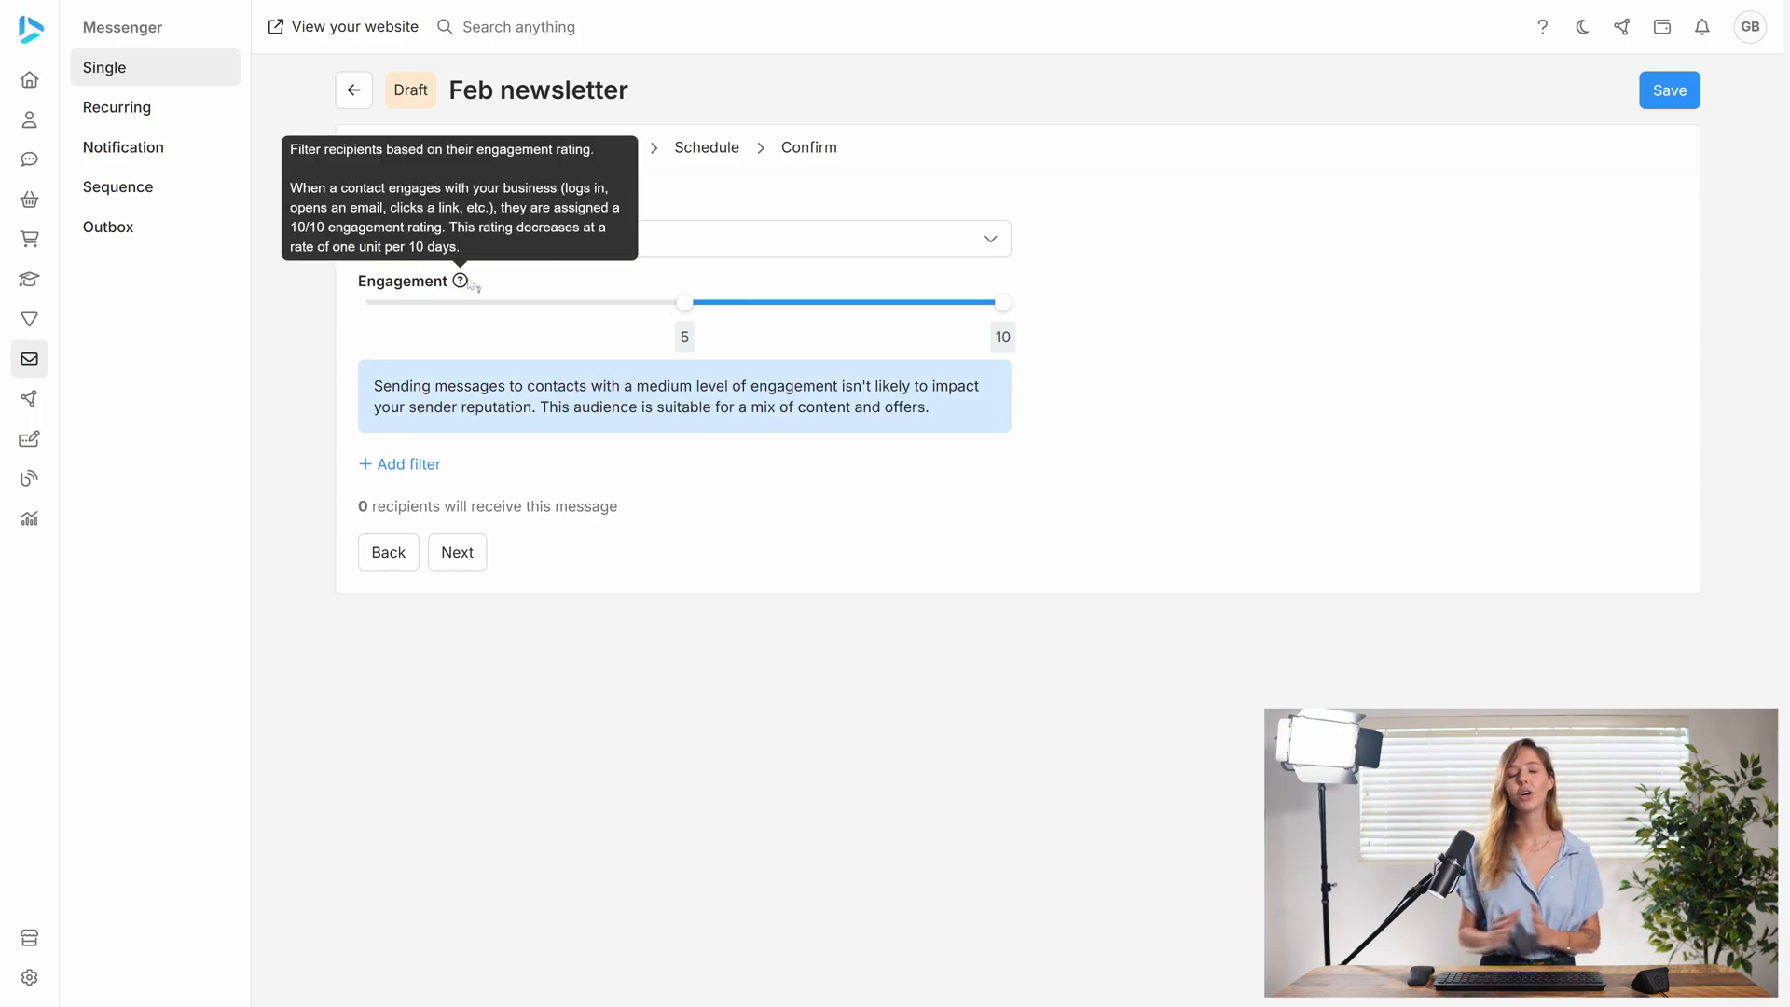